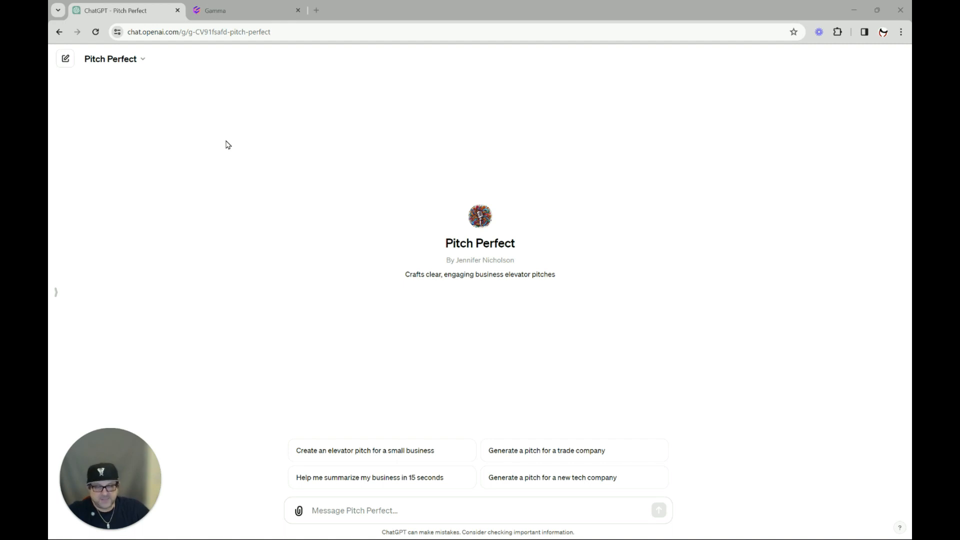
# - In the Pitch Perfect chat, request an elevator pitch for a small business and describe the business as "Auto body shop"
pyautogui.click(247, 11)
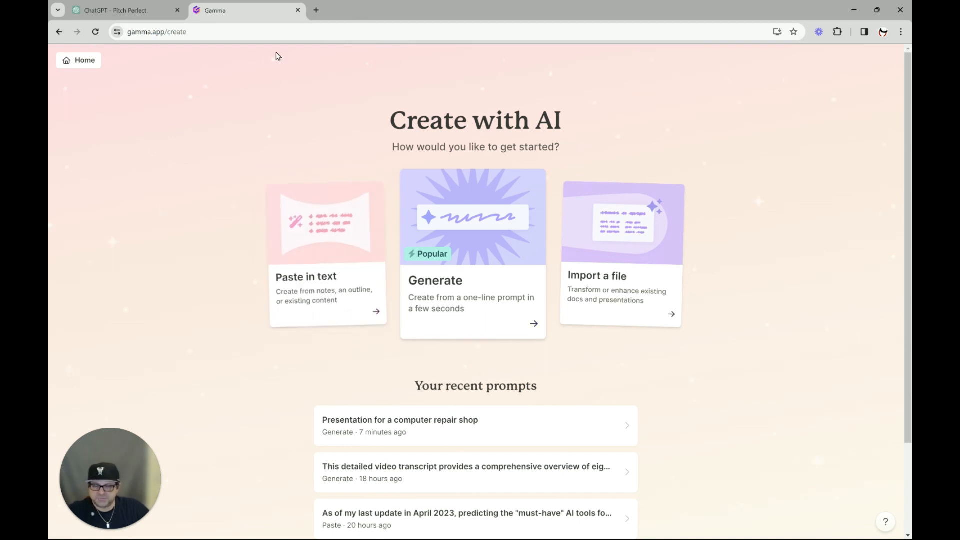
pyautogui.click(122, 11)
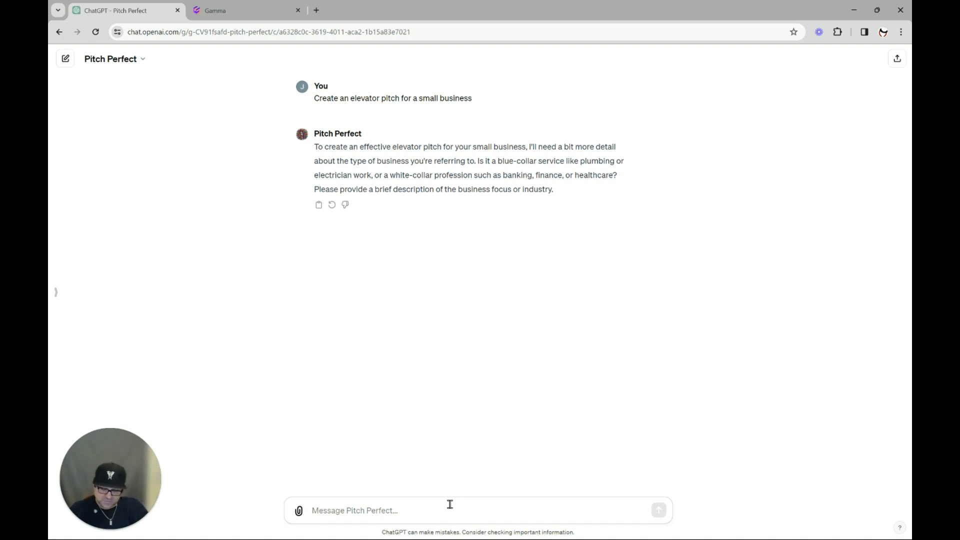
pyautogui.write('Auto body shop')
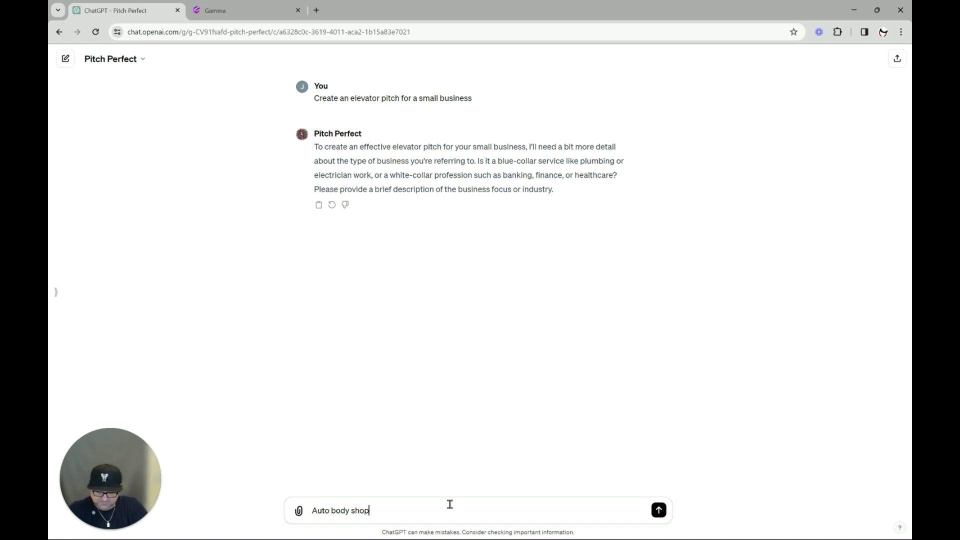
pyautogui.press('Return')
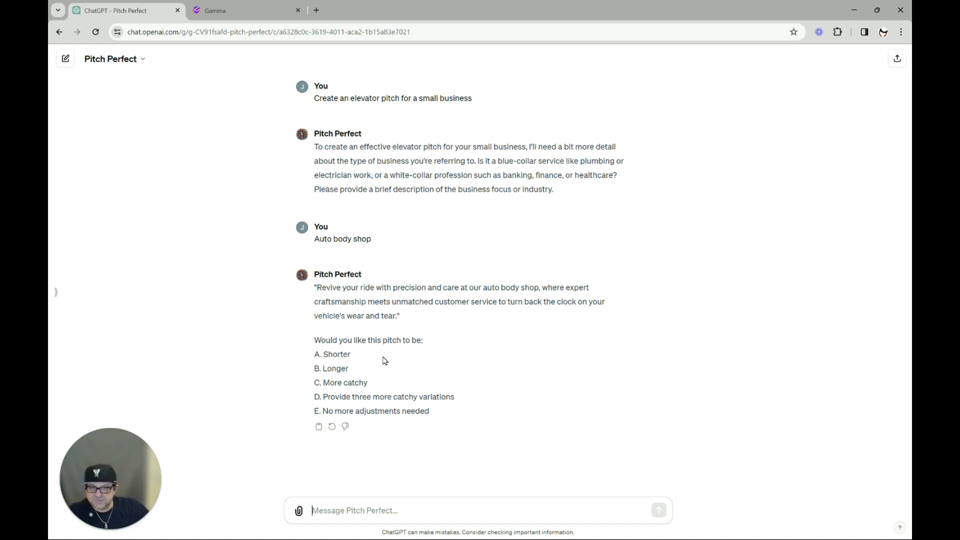
# - Refine the pitch by requesting a shorter version with answer "a" and a more catchy one with answer "c"
pyautogui.write('a')
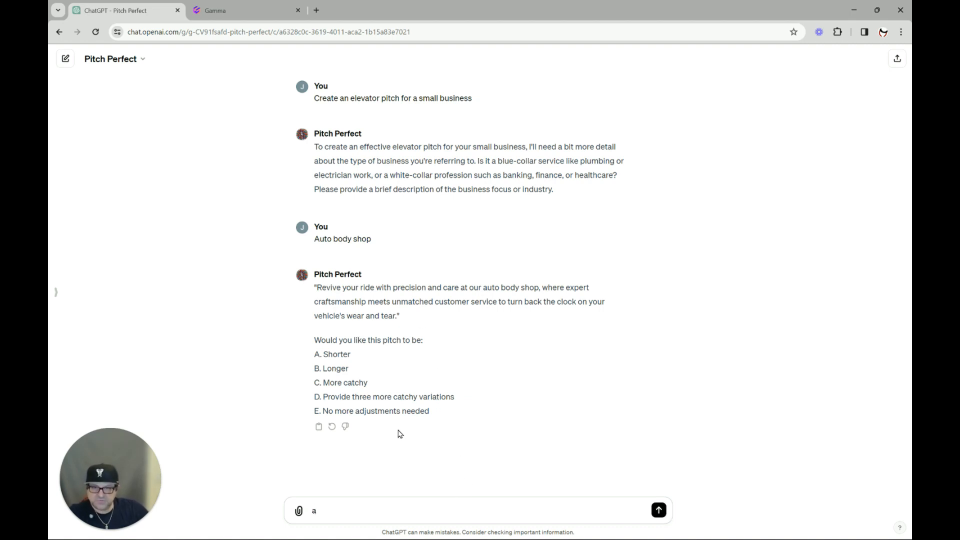
pyautogui.press('Return')
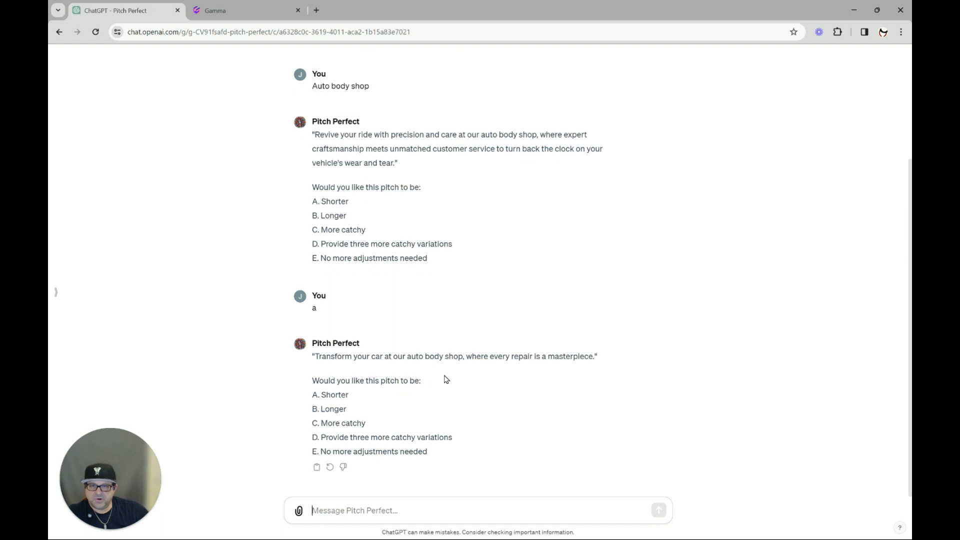
pyautogui.write('a')
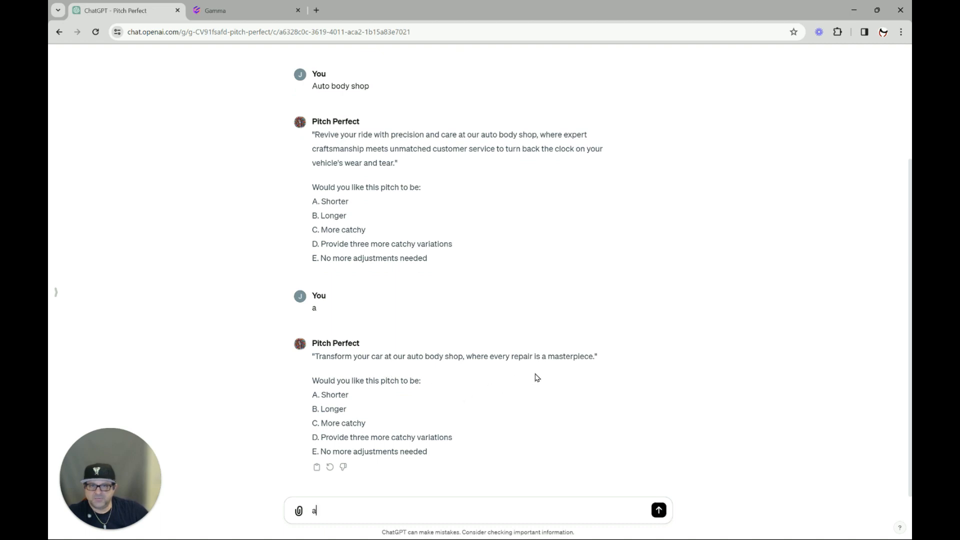
pyautogui.press('BackSpace')
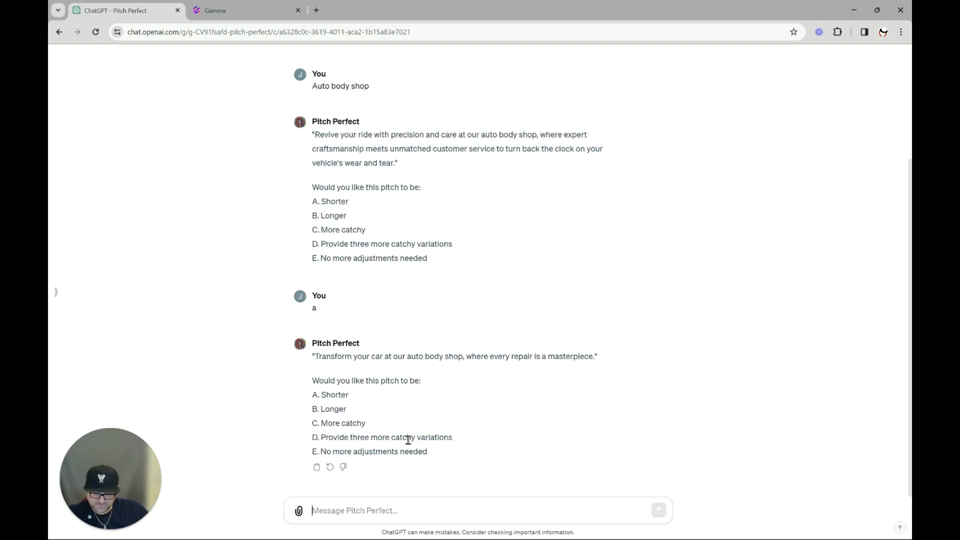
pyautogui.write('c')
pyautogui.press('Return')
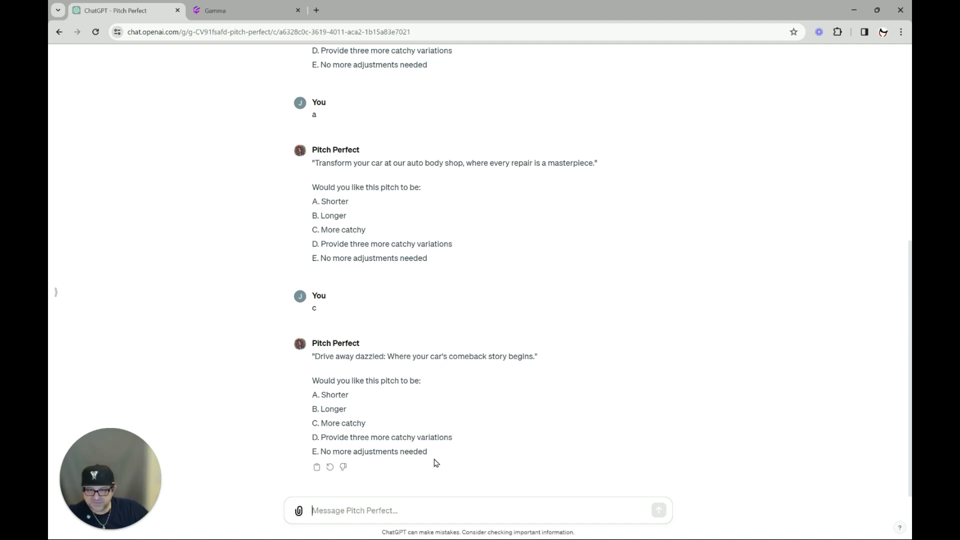
# - Answer "e" to end the adjustments and copy the "Drive away dazzled: Where your car's comeback story begins." pitch
pyautogui.write('e')
pyautogui.press('Return')
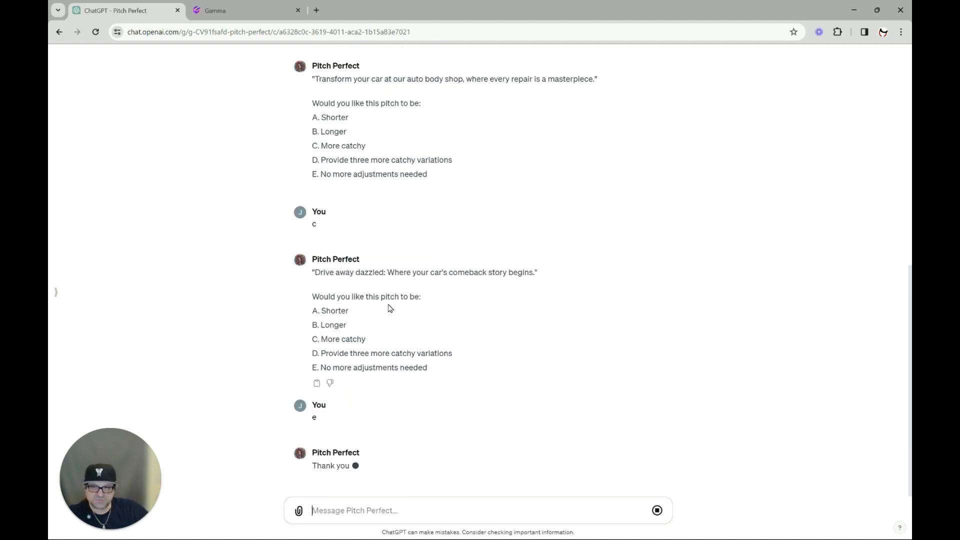
pyautogui.moveTo(559, 276); pyautogui.dragTo(313, 260)
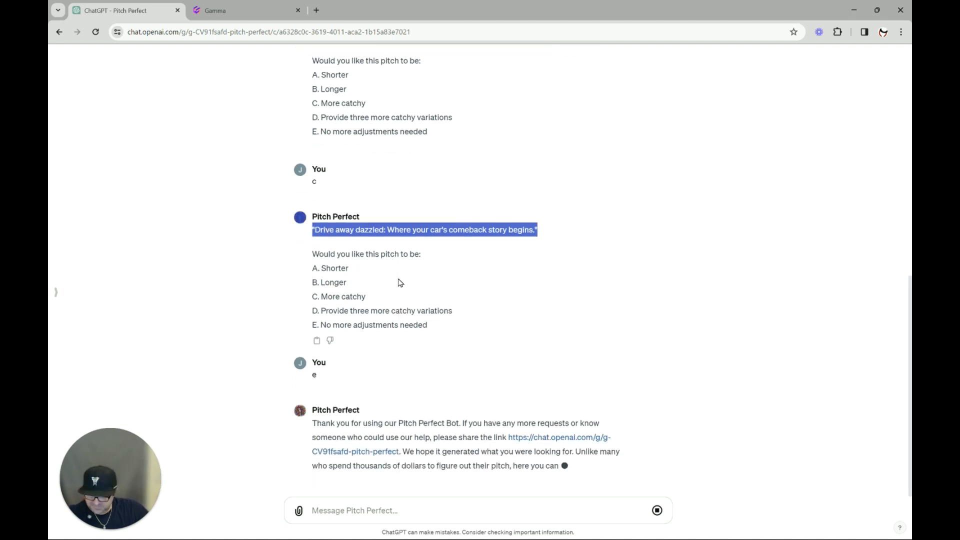
# - Switch to Gamma and generate a presentation outline from the prompt "Presentation for my Auto Body Repair Shop"
pyautogui.click(249, 14)
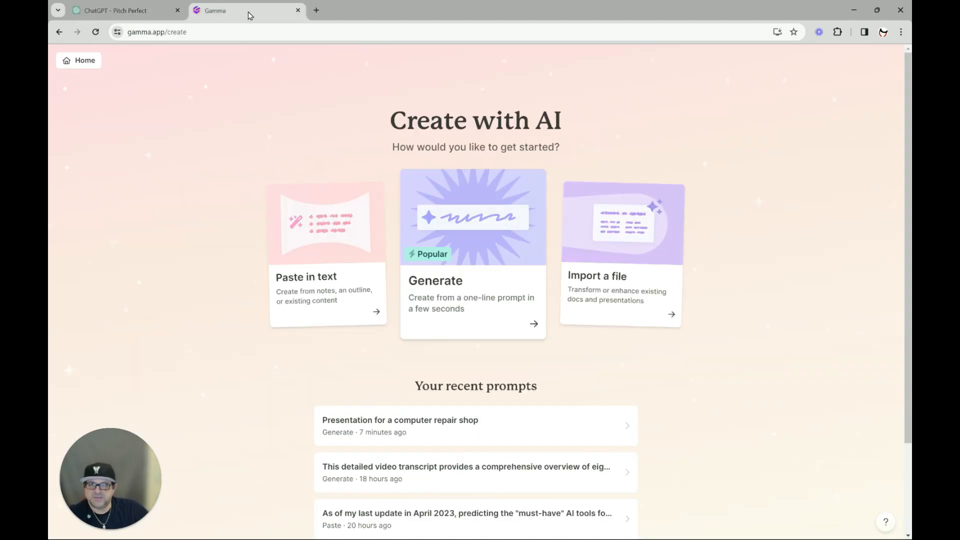
pyautogui.click(459, 252)
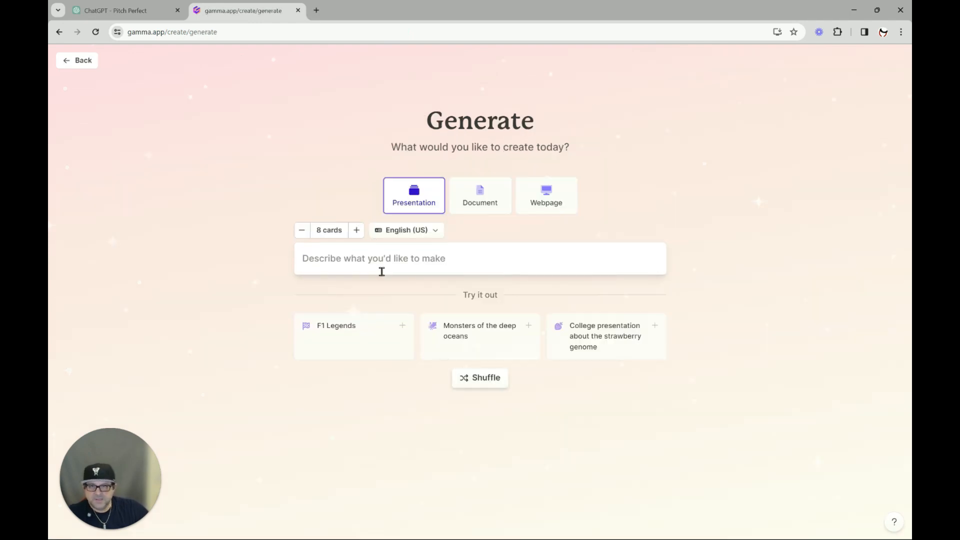
pyautogui.click(376, 262)
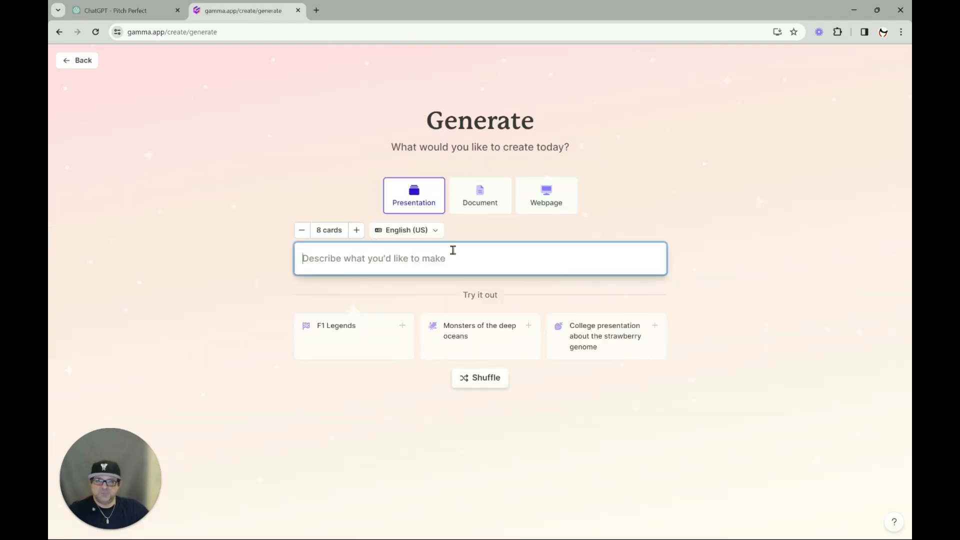
pyautogui.write('Presentation for my Autob')
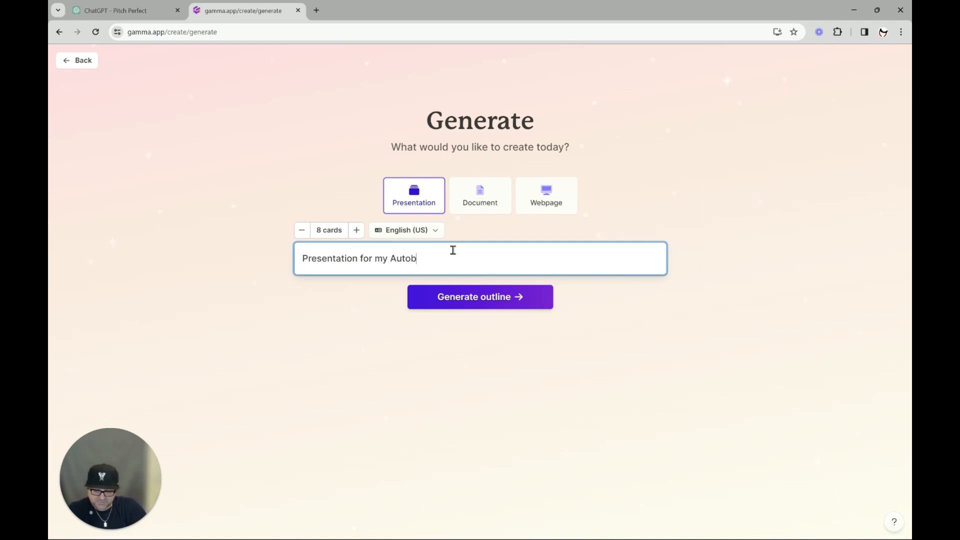
pyautogui.press('BackSpace')
pyautogui.press('BackSpace')
pyautogui.write('Body')
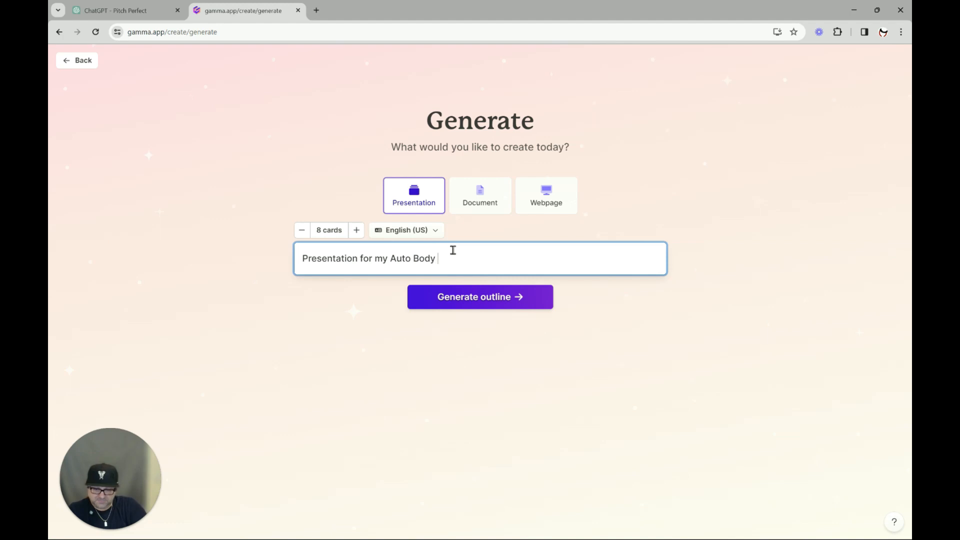
pyautogui.write(' Repair Shop')
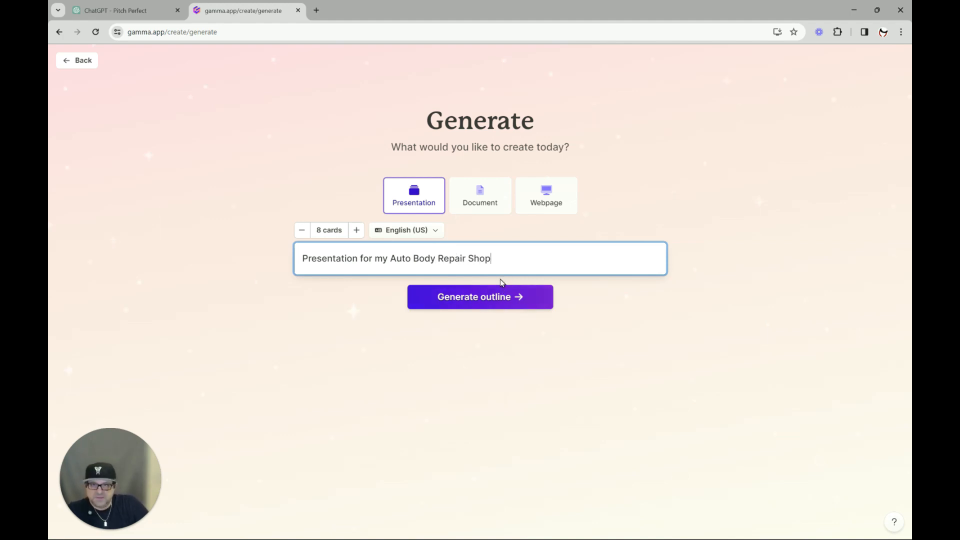
pyautogui.click(499, 303)
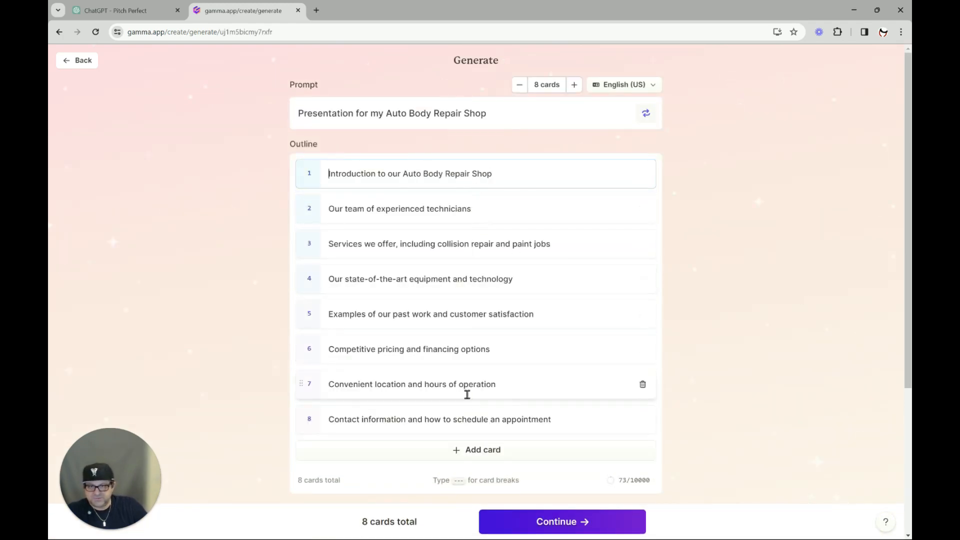
# - Add a colon to the first outline card's title and paste the copied "Drive away dazzled" pitch after it
pyautogui.click(488, 114)
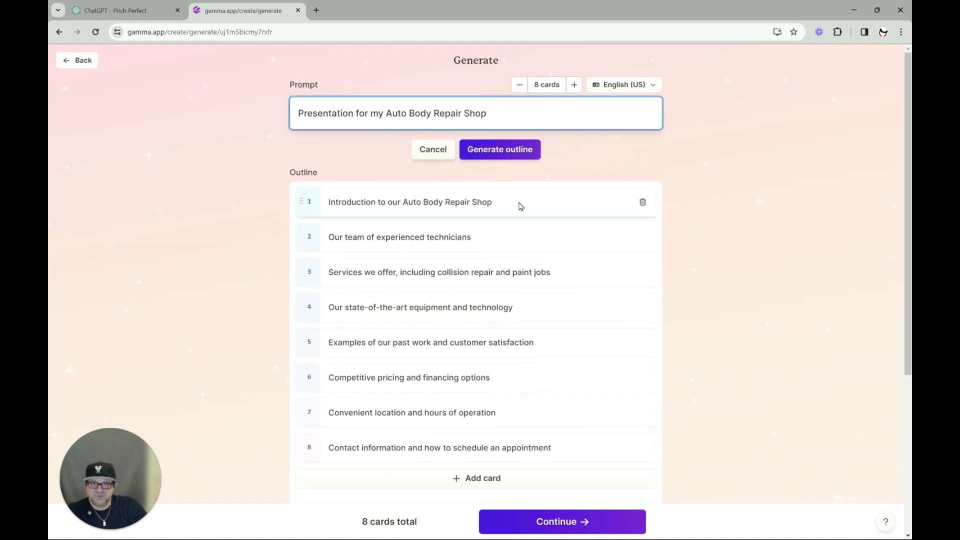
pyautogui.click(520, 206)
pyautogui.rightClick(505, 182)
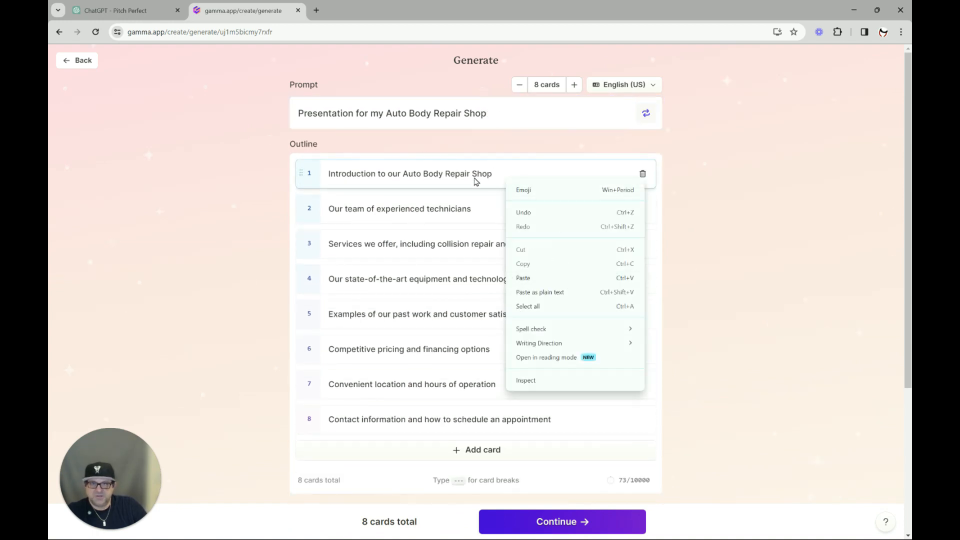
pyautogui.click(497, 172)
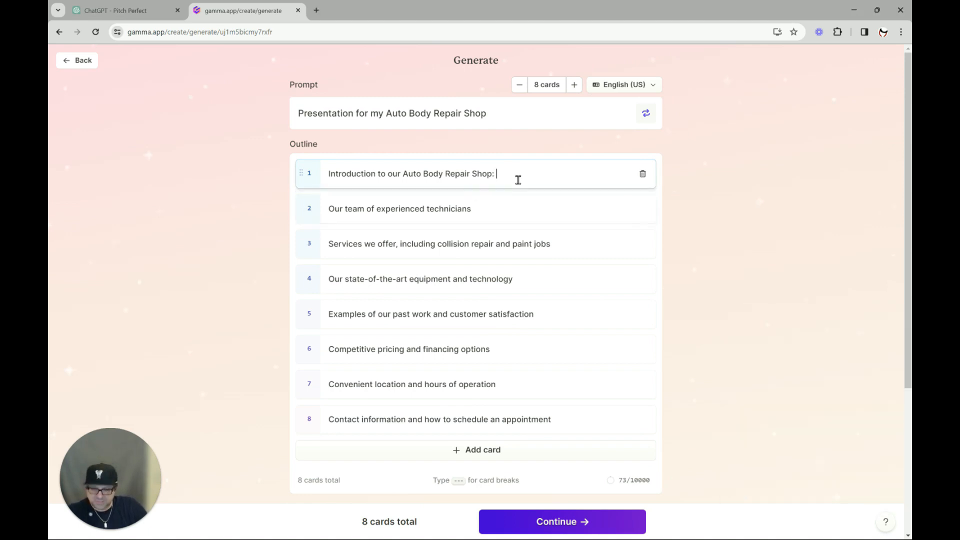
pyautogui.write(':')
pyautogui.write('Pitch Perfect "Drive away dazzled: Where your car\'s comeback story begins."')
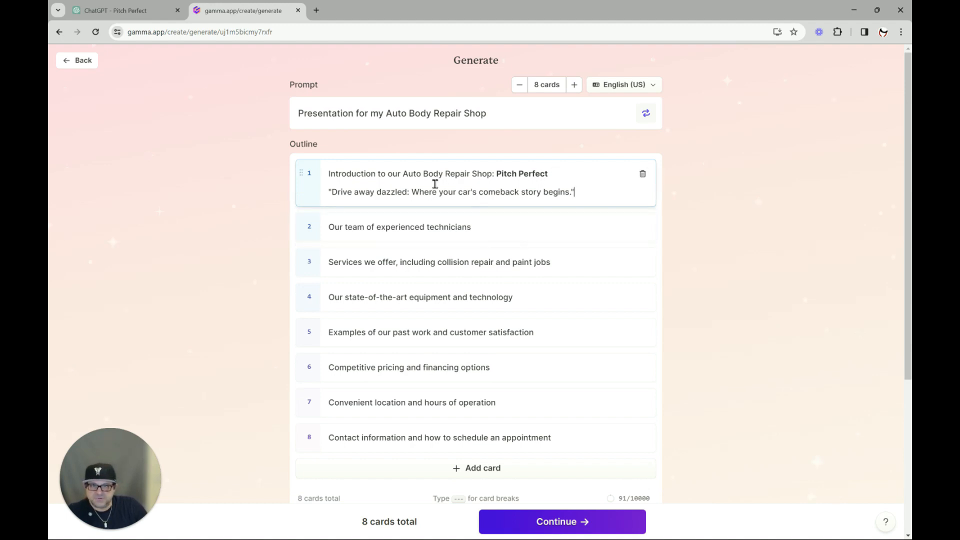
# - Remove the pasted "Pitch Perfect" label from the first outline card, keeping the pitch line
pyautogui.click(555, 172)
pyautogui.press('BackSpace')
pyautogui.press('BackSpace')
pyautogui.press('BackSpace')
pyautogui.press('BackSpace')
pyautogui.press('BackSpace')
pyautogui.press('BackSpace')
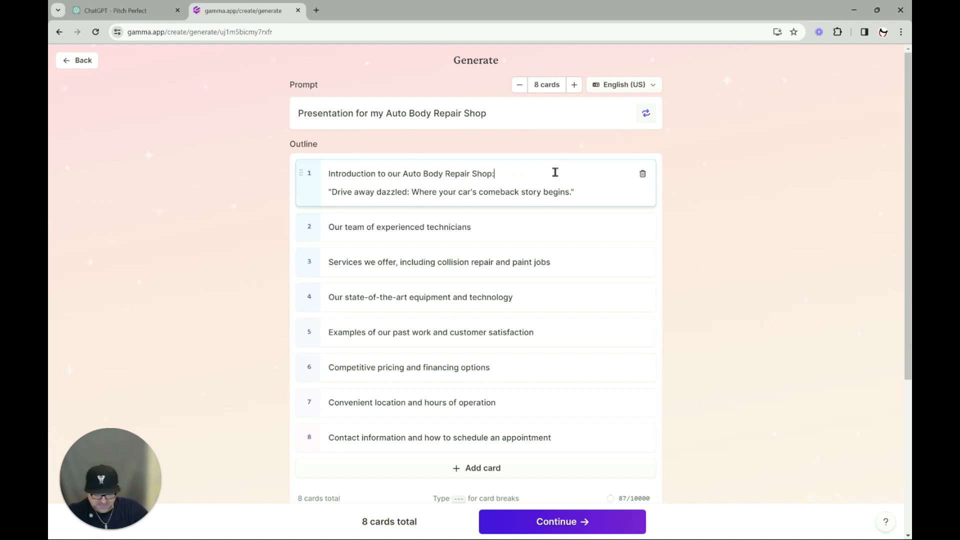
# - Set the presentation's card count to 10
pyautogui.scroll(-3, 510, 152)
pyautogui.scroll(3, 440, 320)
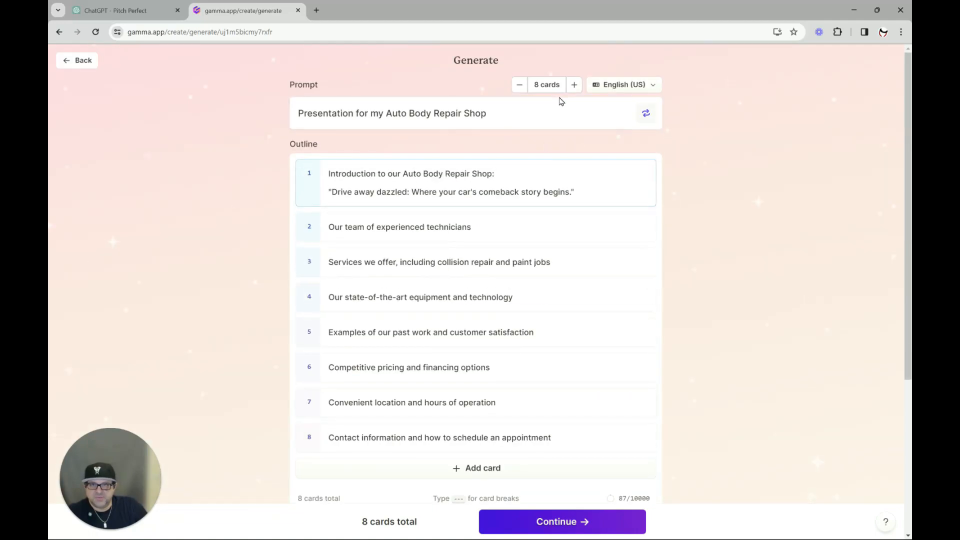
pyautogui.scroll(-5, 550, 169)
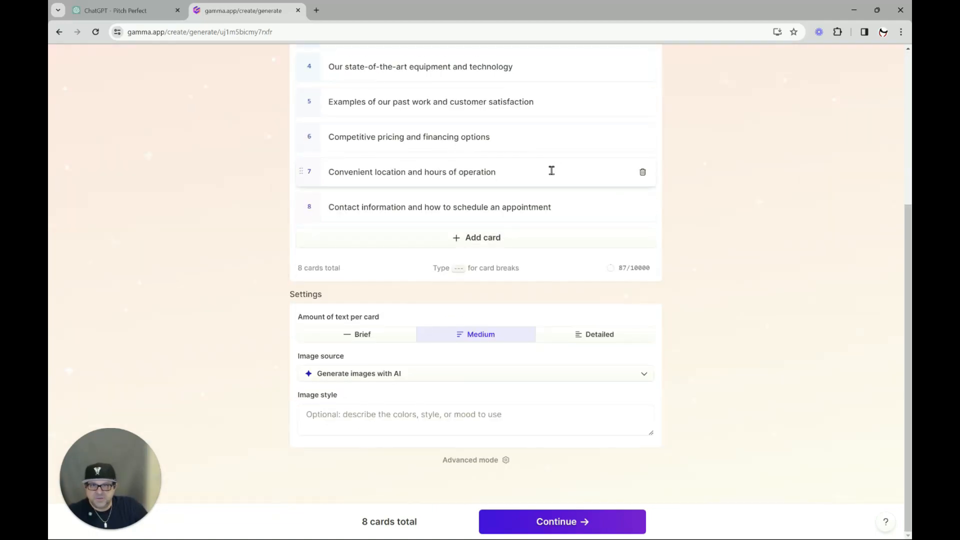
pyautogui.scroll(5, 552, 170)
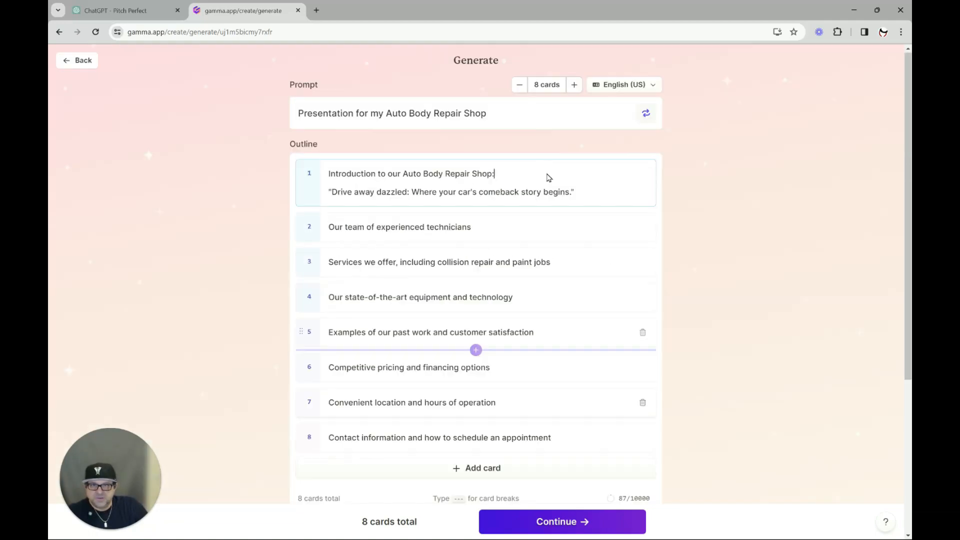
pyautogui.click(575, 90)
pyautogui.click(575, 90)
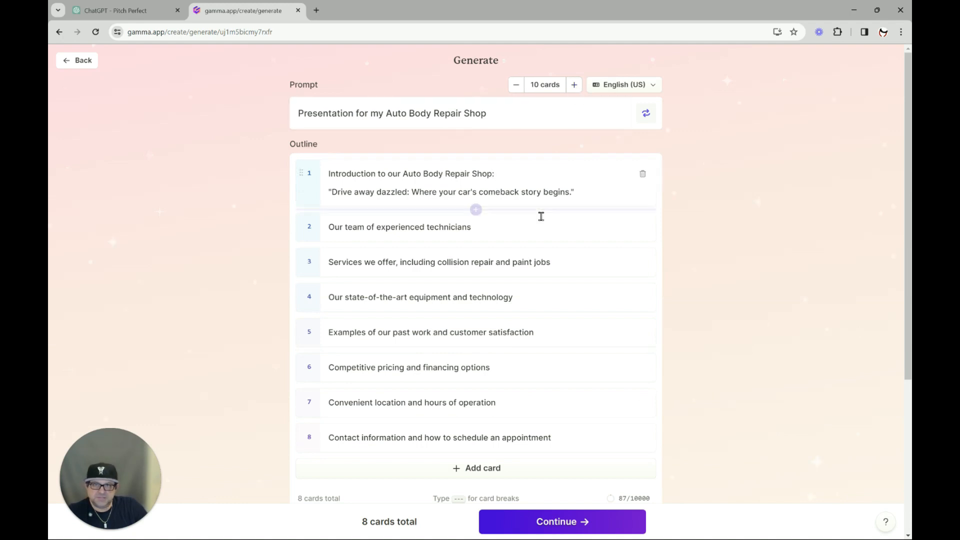
# - Set the image source to Web image search, restricted to images that are free to use commercially
pyautogui.scroll(-5, 550, 235)
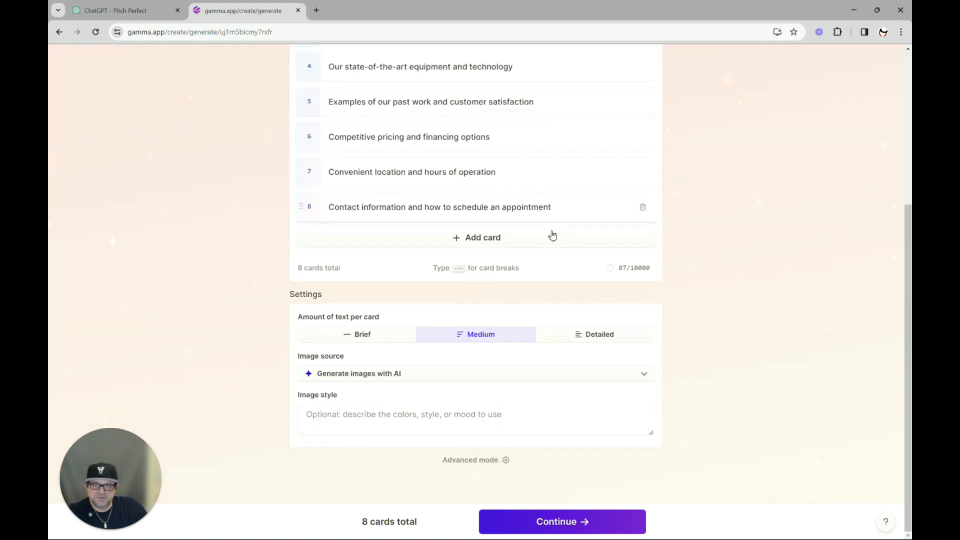
pyautogui.click(437, 374)
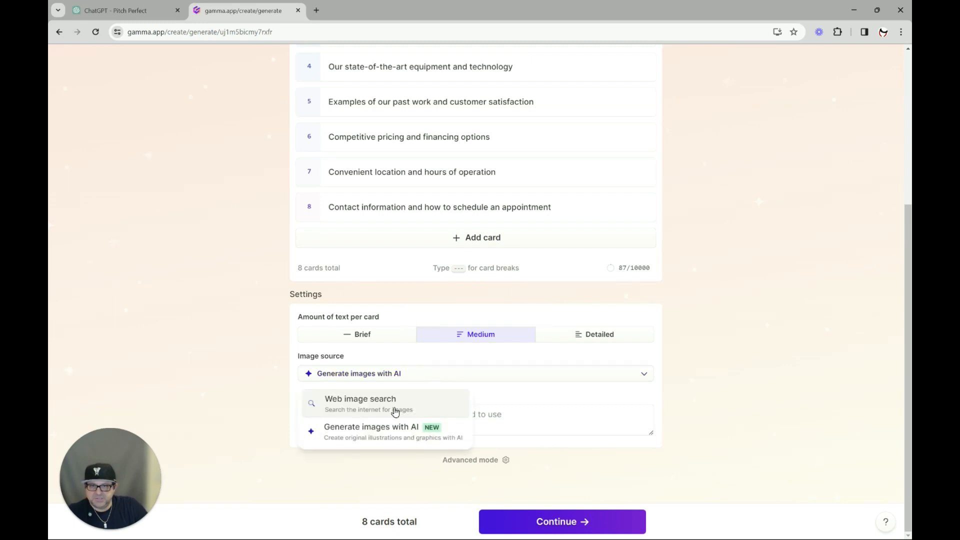
pyautogui.click(394, 409)
pyautogui.click(387, 427)
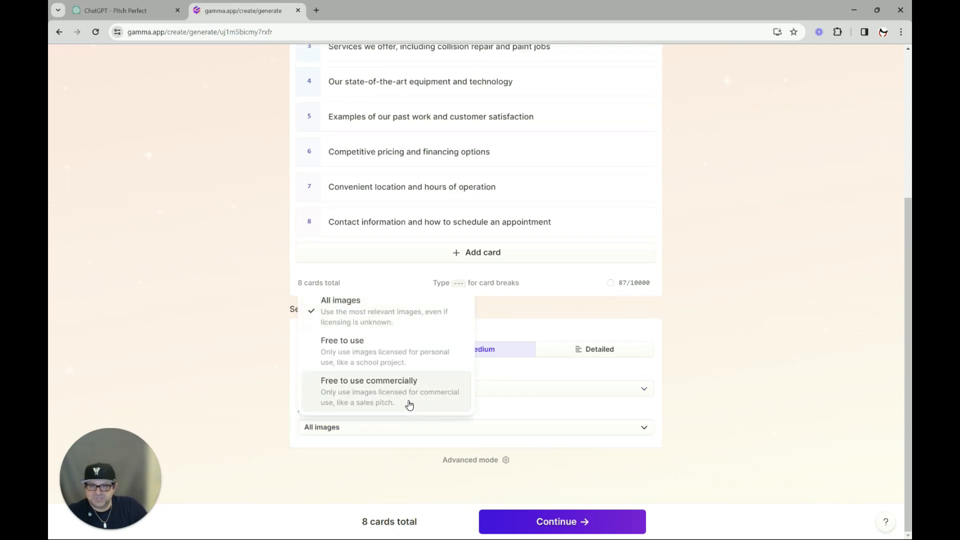
pyautogui.click(404, 401)
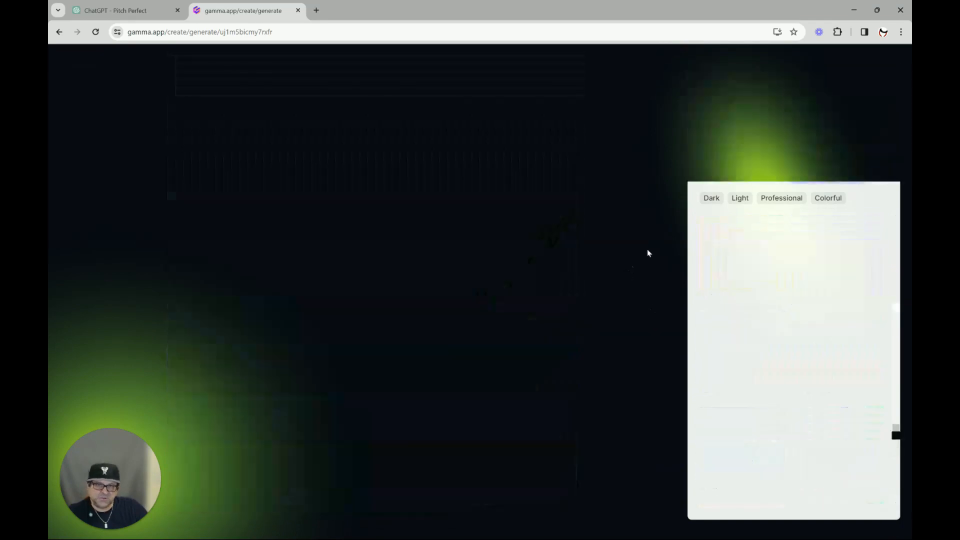
# - Continue to the theme selection, choose the black-and-white wave theme, and generate the presentation
pyautogui.scroll(2, 756, 398)
pyautogui.scroll(-5, 756, 399)
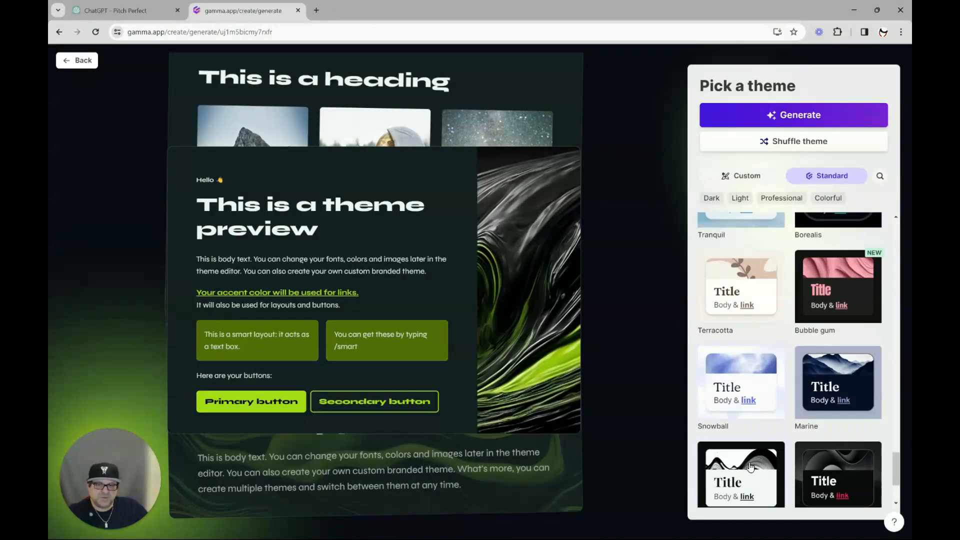
pyautogui.click(748, 470)
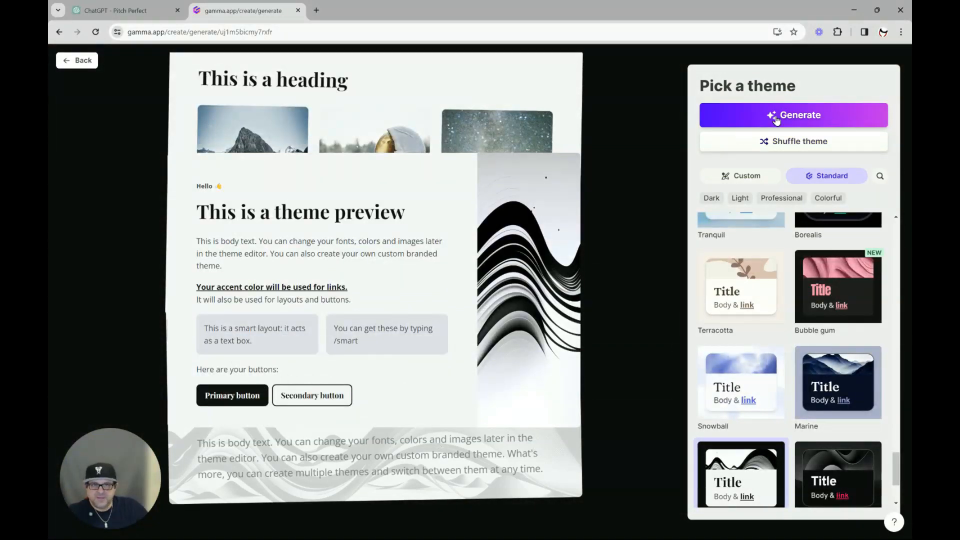
pyautogui.click(775, 120)
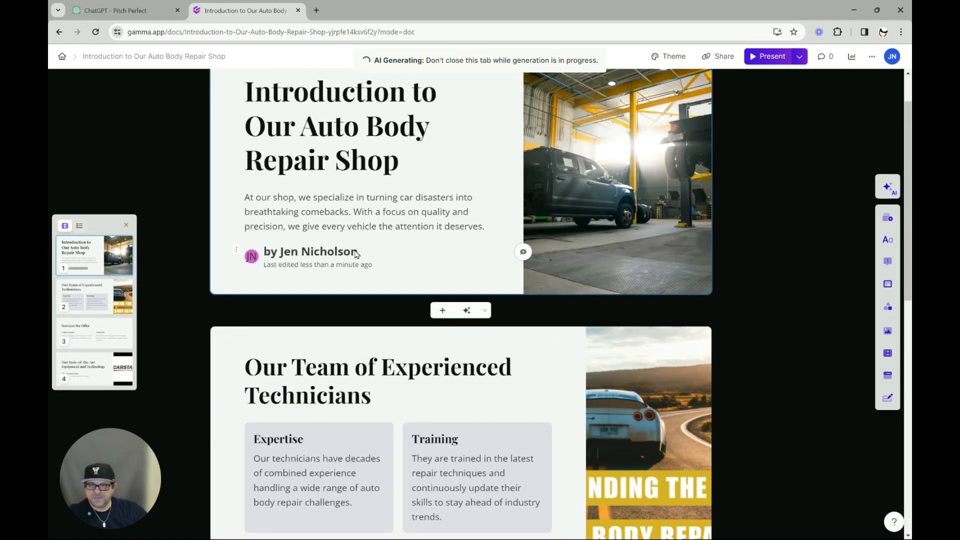
pyautogui.click(328, 257)
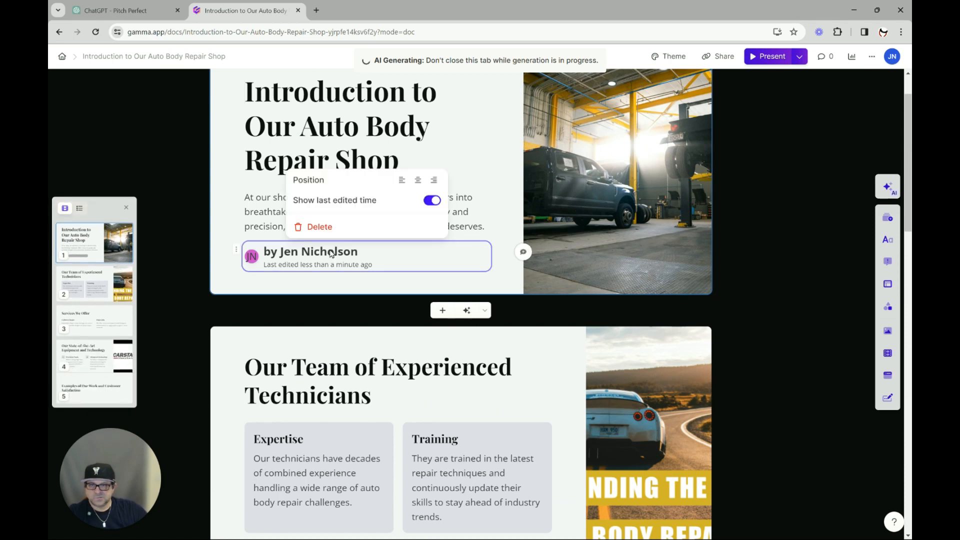
pyautogui.press('BackSpace')
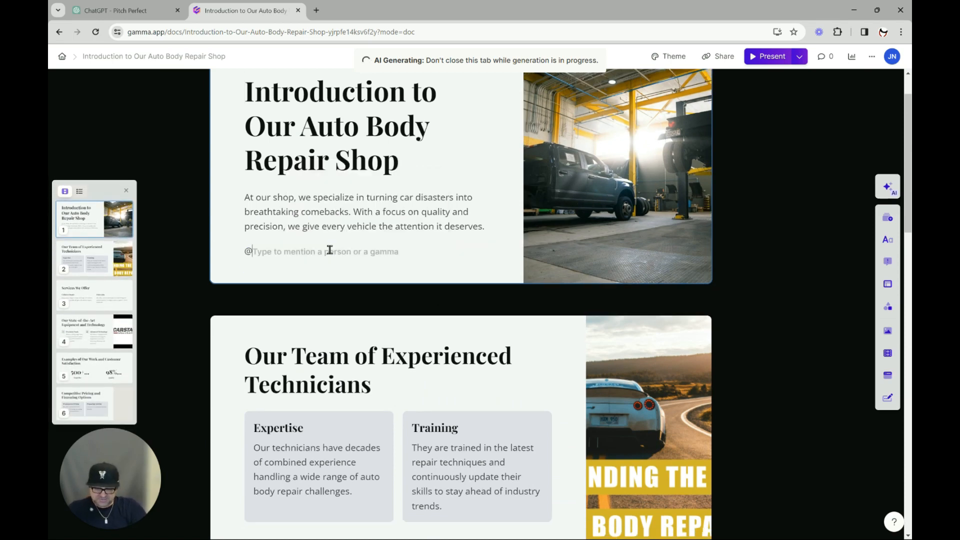
pyautogui.write('@CoffeeSome')
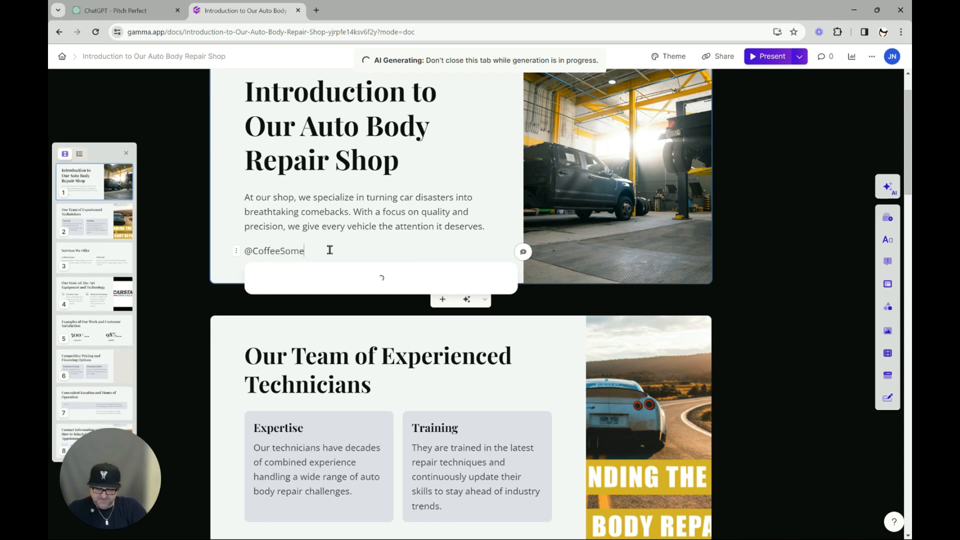
pyautogui.write('timesTea')
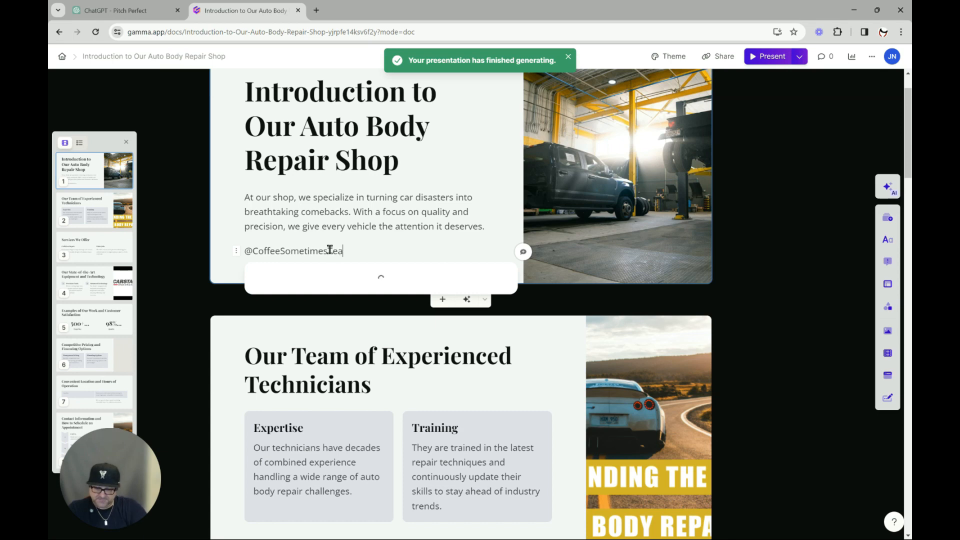
pyautogui.scroll(1, 335, 251)
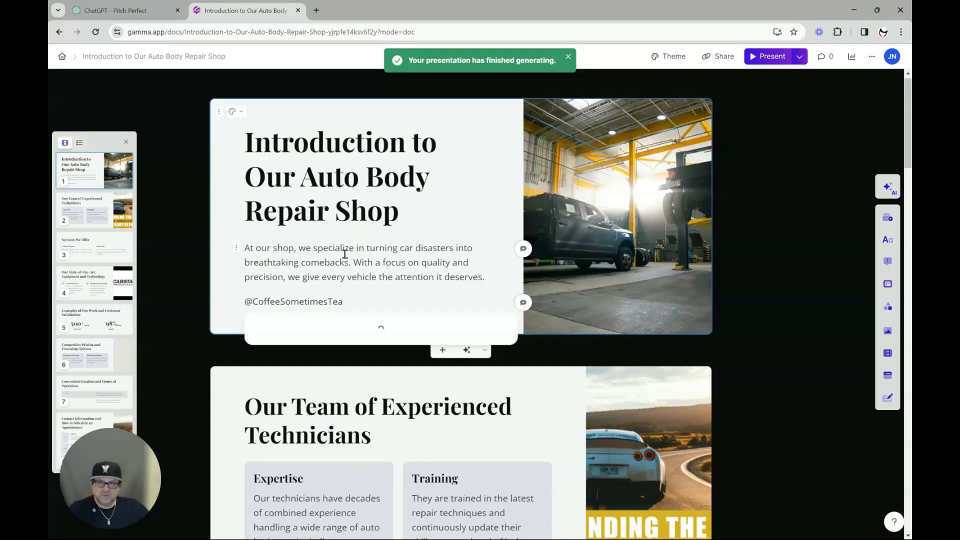
pyautogui.scroll(-2, 356, 253)
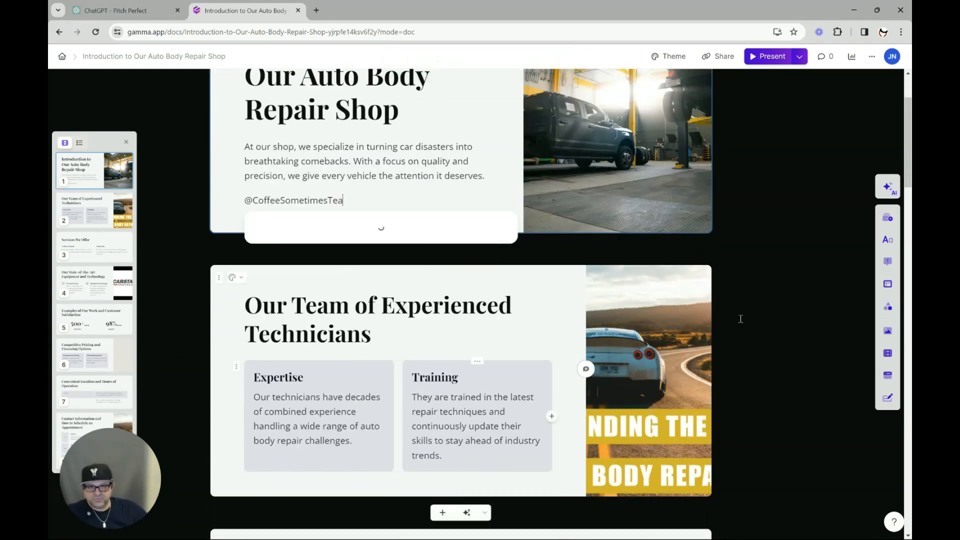
pyautogui.click(678, 263)
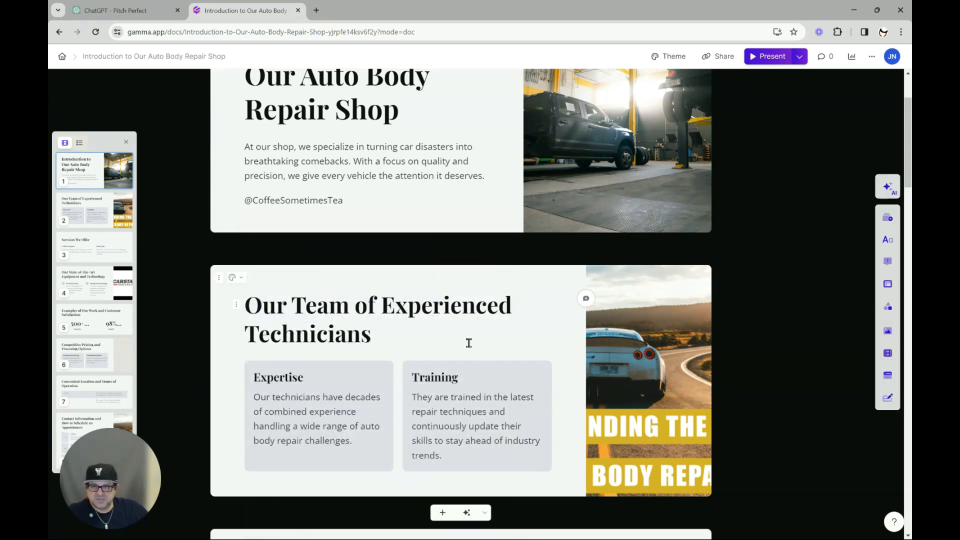
# - Give the "Services We Offer" card a layout with an accent image on the left side of its text
pyautogui.scroll(-7, 555, 310)
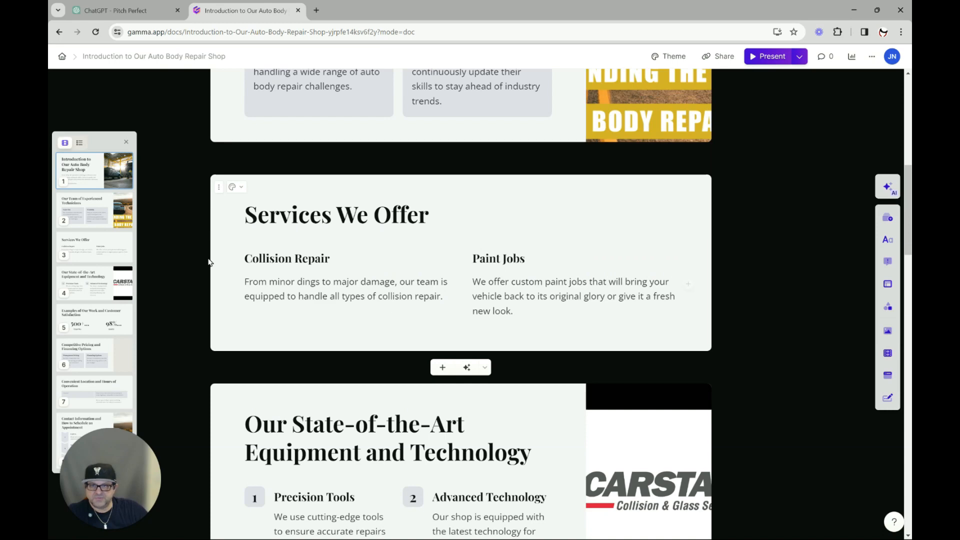
pyautogui.click(233, 188)
pyautogui.click(207, 219)
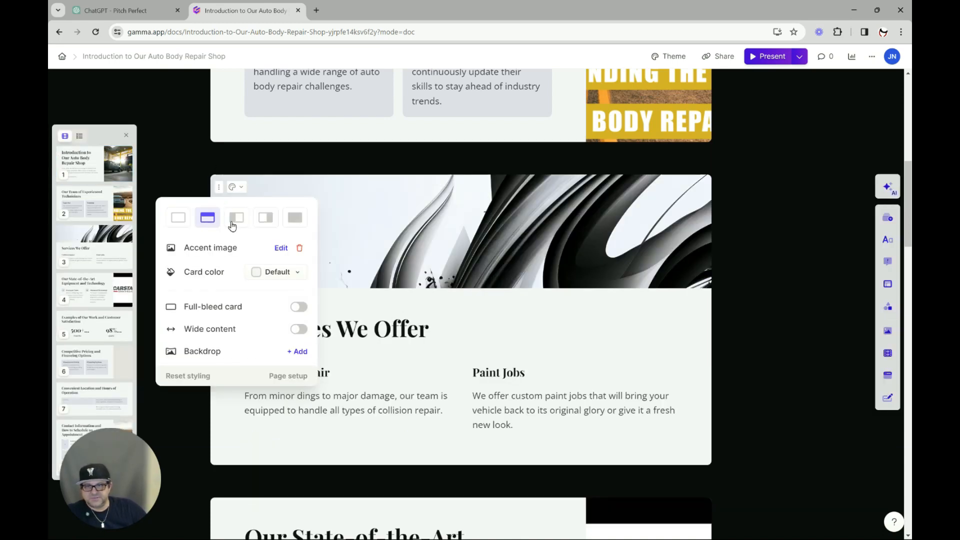
pyautogui.click(239, 220)
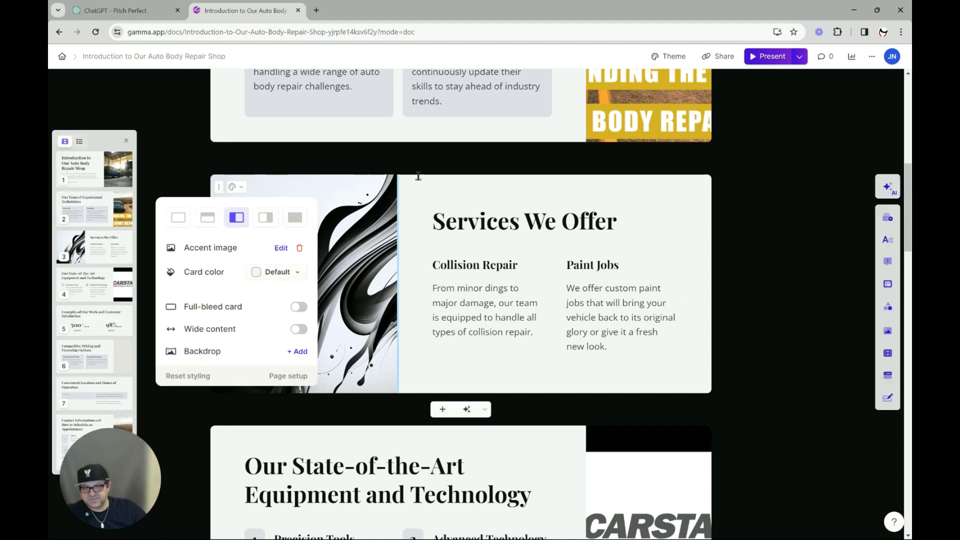
# - Set the "Services We Offer" accent image source to Web image search, with the license limited to Free to use commercially
pyautogui.click(282, 249)
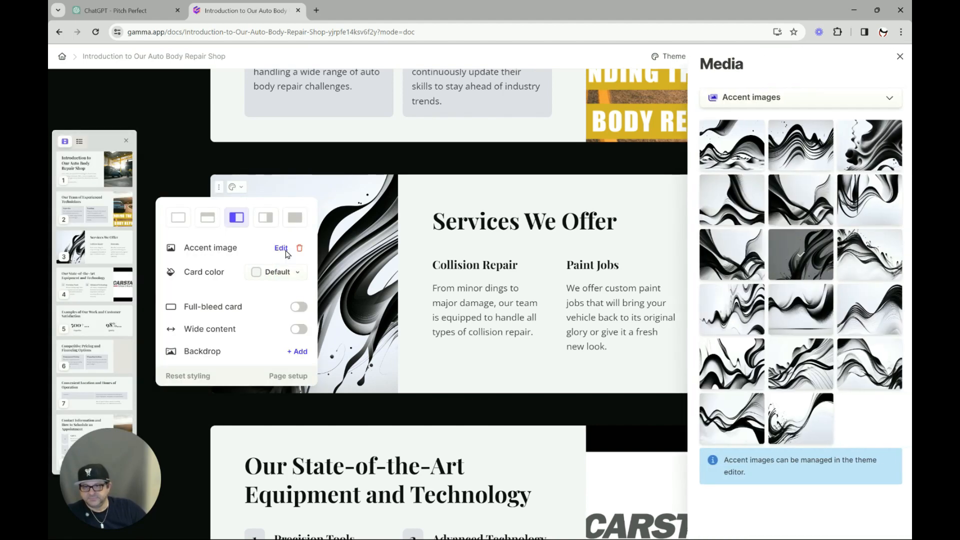
pyautogui.click(880, 99)
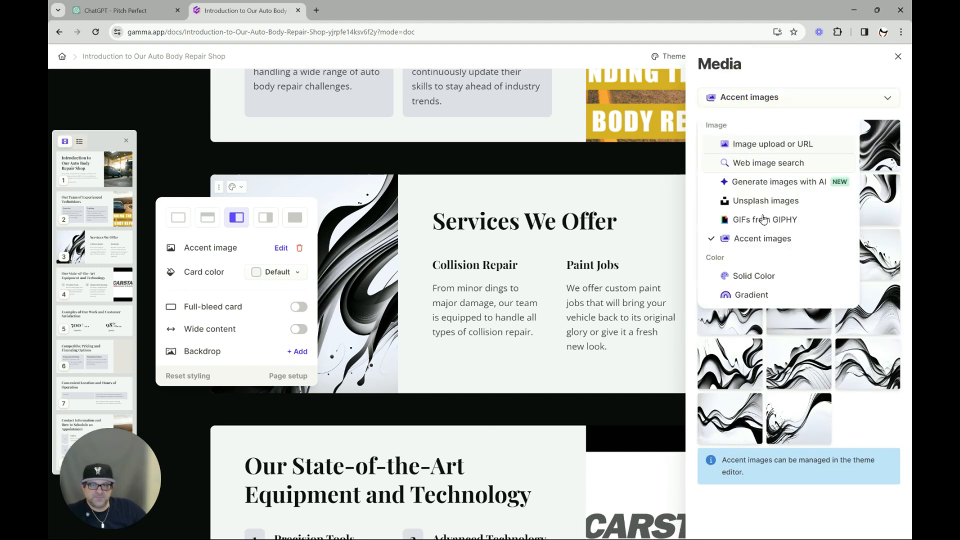
pyautogui.click(765, 163)
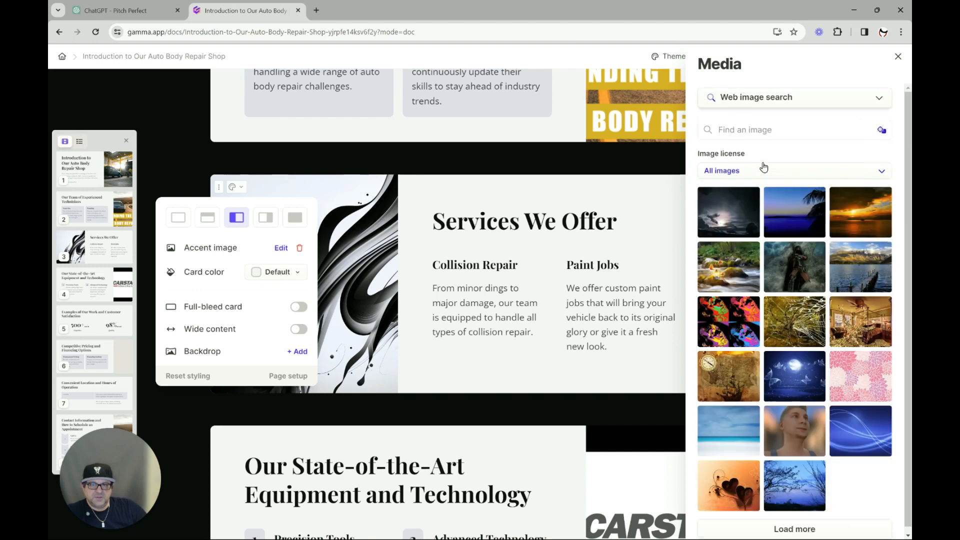
pyautogui.click(755, 170)
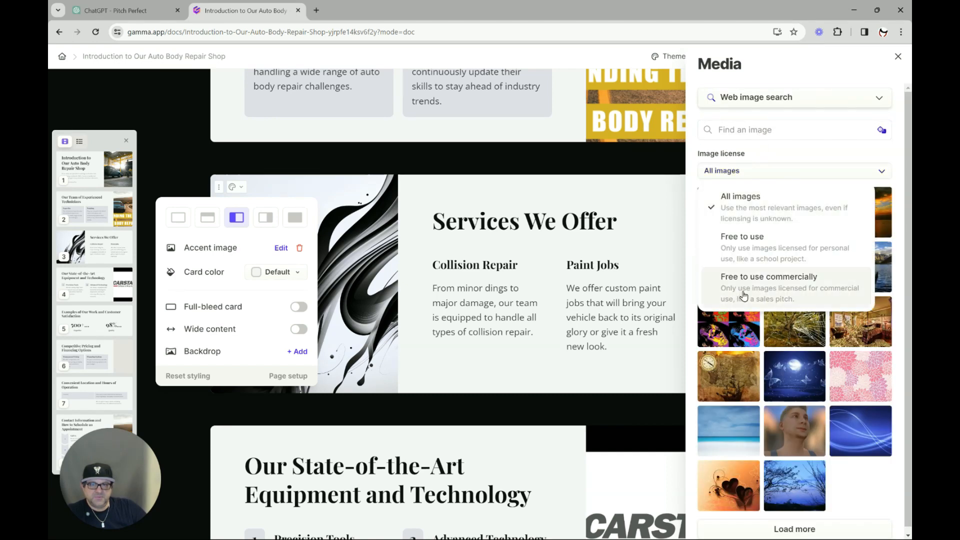
pyautogui.click(740, 292)
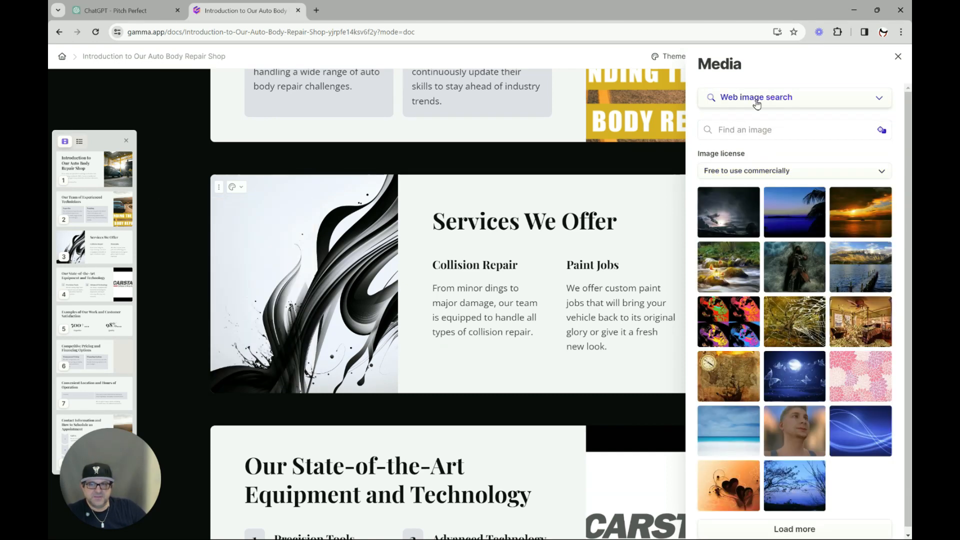
# - Search for "Auto Body repair shop" and use the photo of the car raised on a lift as the "Services We Offer" accent image
pyautogui.click(771, 132)
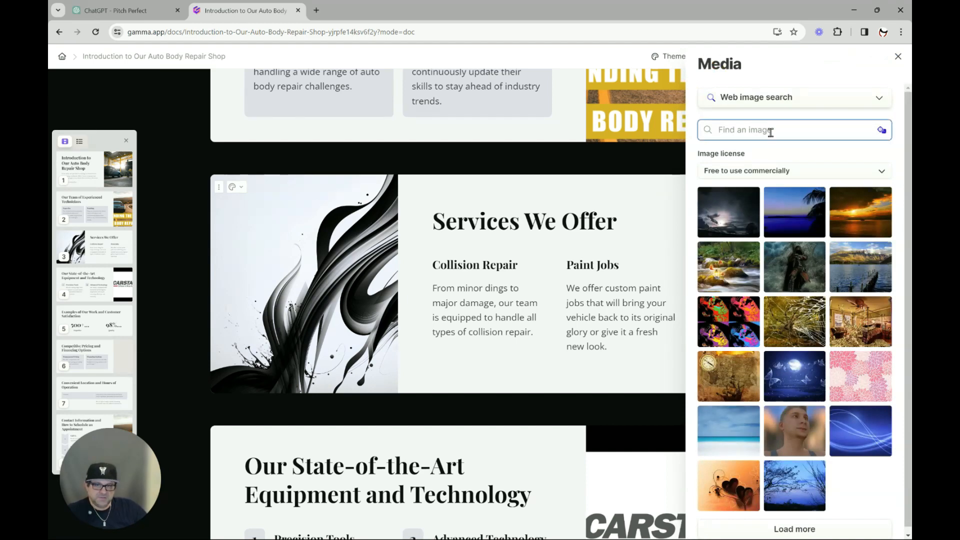
pyautogui.write('Au')
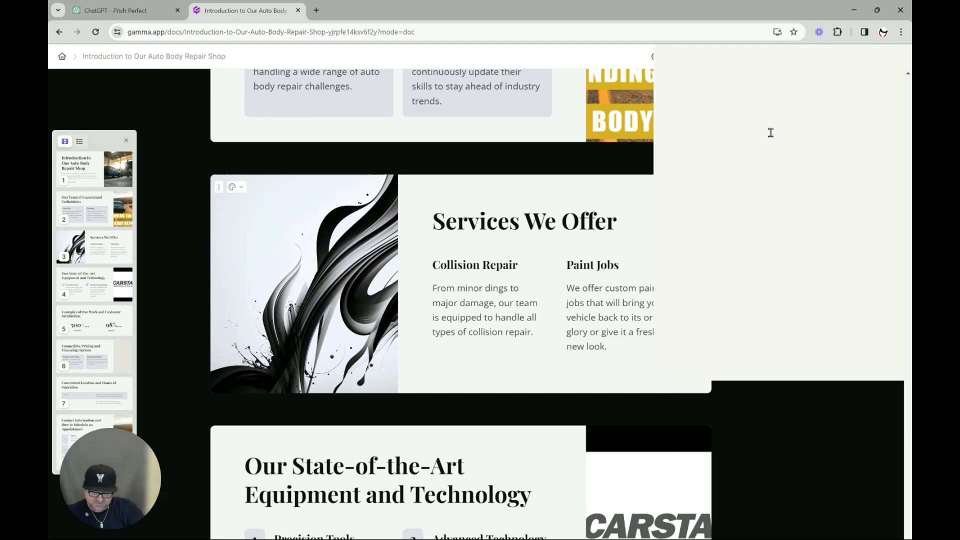
pyautogui.write('to B')
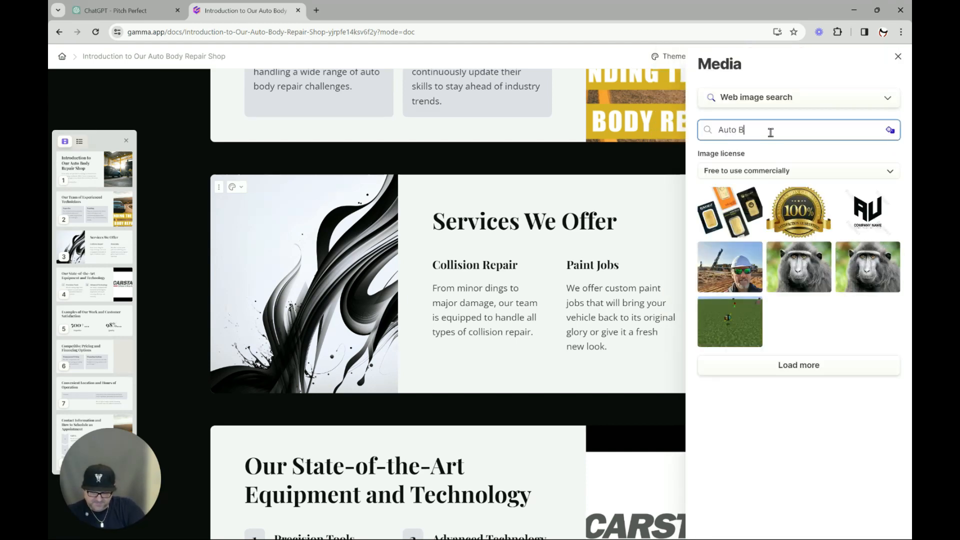
pyautogui.write('ody')
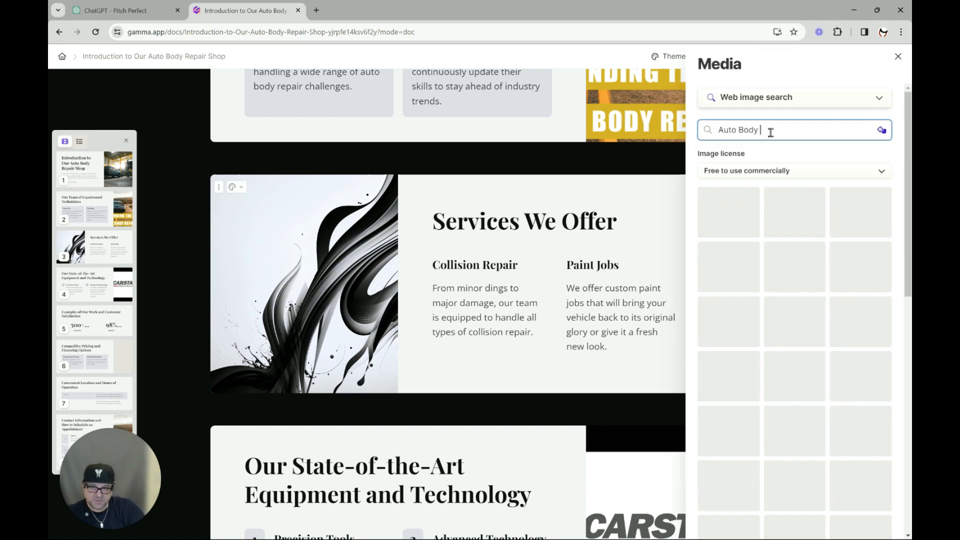
pyautogui.write(' repair')
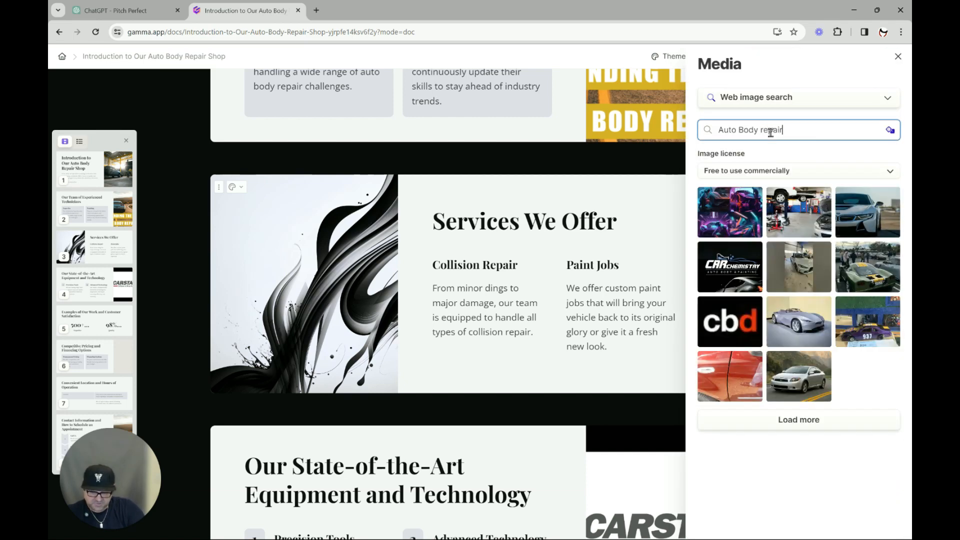
pyautogui.write(' shop')
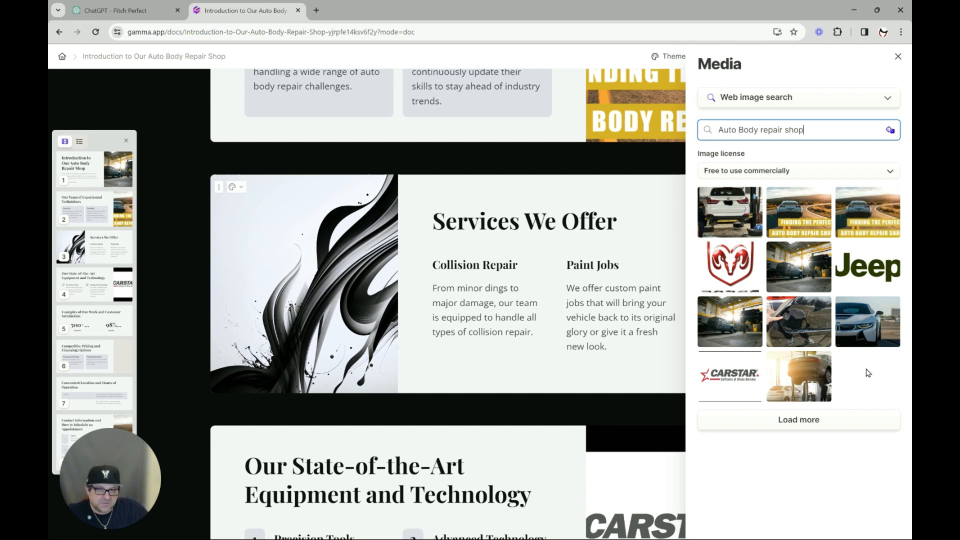
pyautogui.click(782, 389)
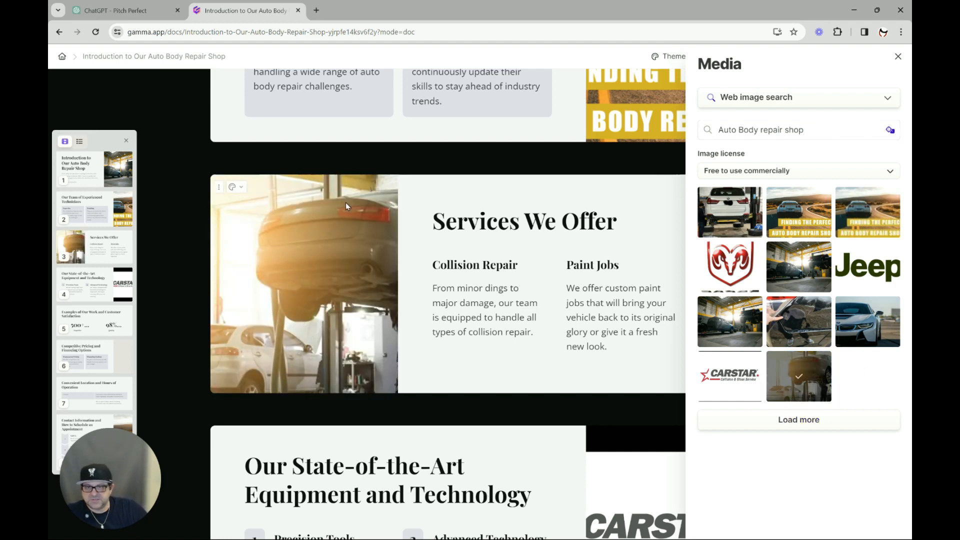
pyautogui.click(454, 332)
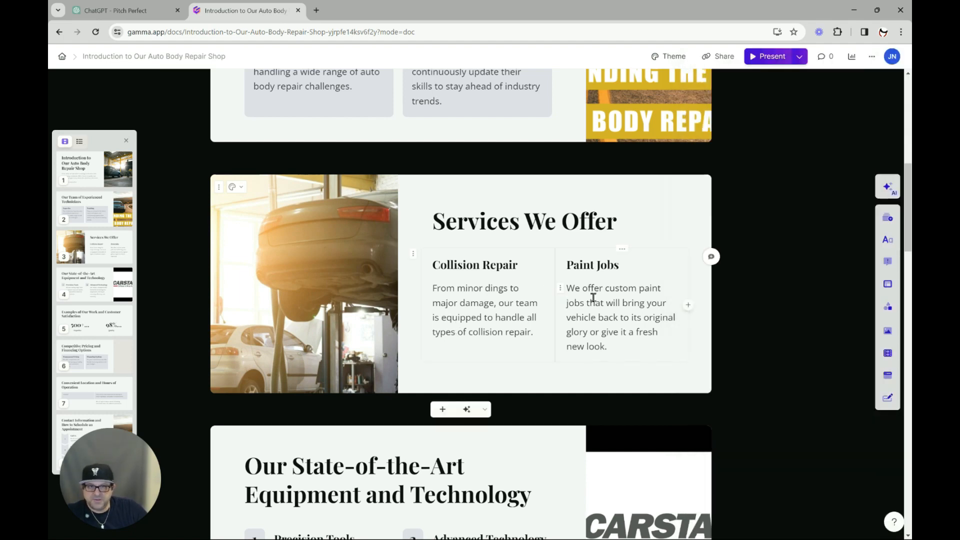
# - Open the image choices for the "Our State-of-the-Art Equipment and Technology" card's accent image and limit the license to Free to use commercially
pyautogui.scroll(-3, 604, 265)
pyautogui.scroll(-2, 602, 268)
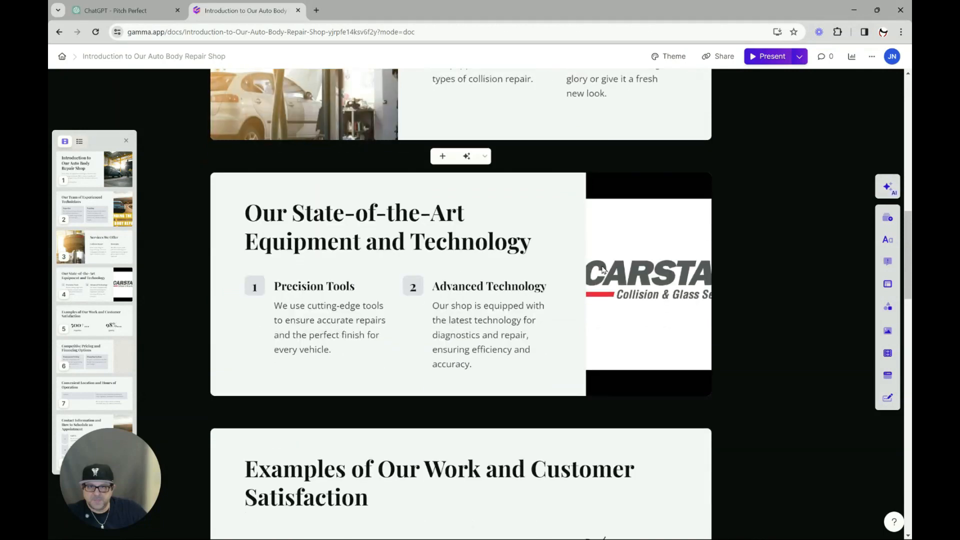
pyautogui.click(648, 268)
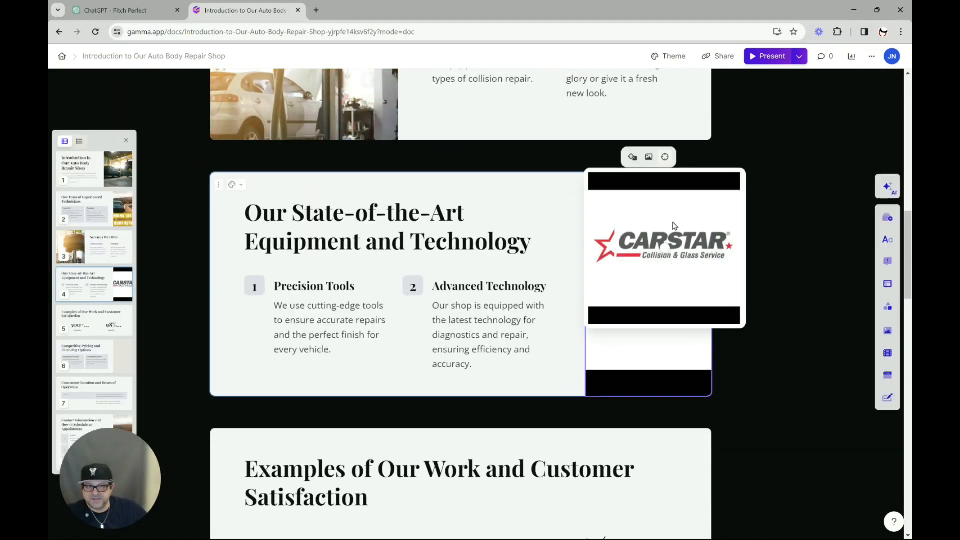
pyautogui.click(649, 158)
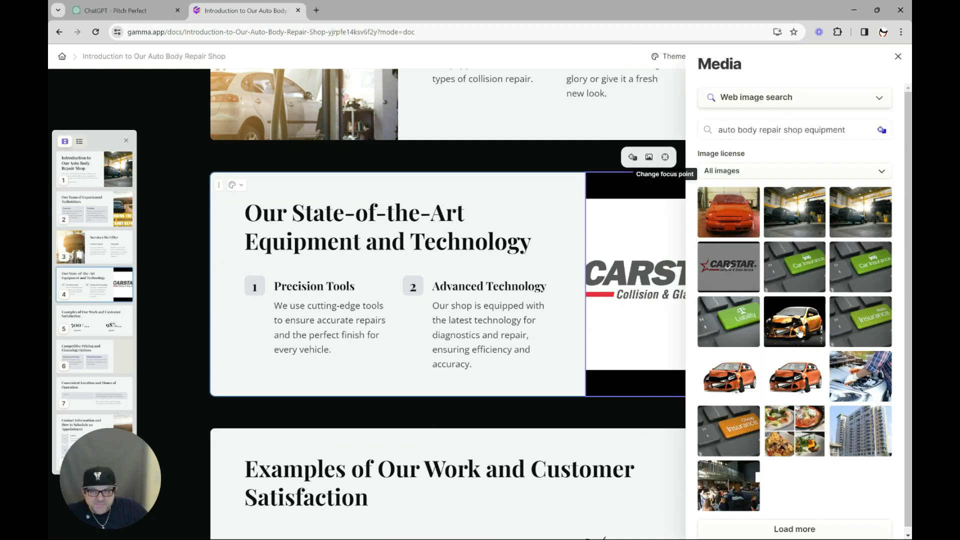
pyautogui.scroll(-1, 789, 367)
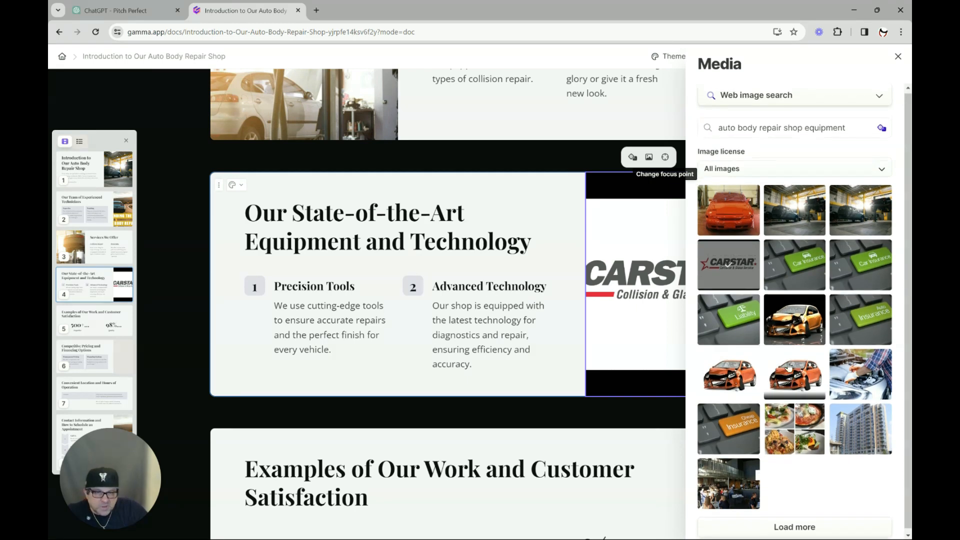
pyautogui.scroll(1, 788, 367)
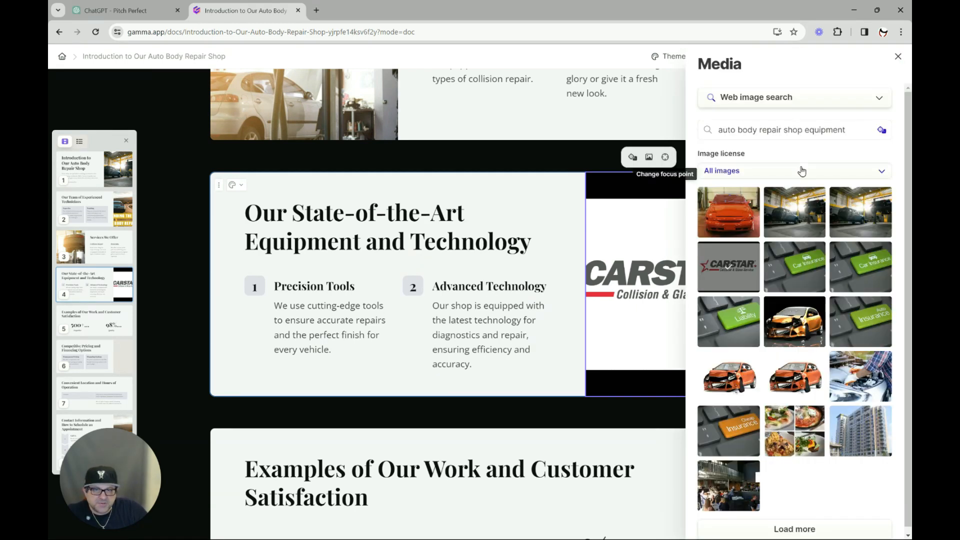
pyautogui.click(802, 172)
pyautogui.click(804, 278)
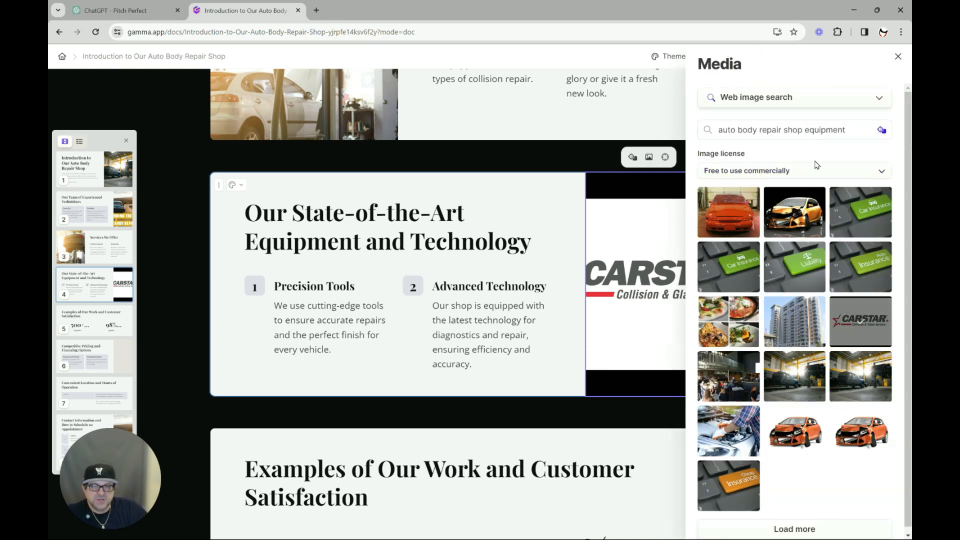
# - Replace the image search term with "Mechanic tools", correcting its spelling, and browse the results for the equipment card
pyautogui.moveTo(848, 131); pyautogui.dragTo(716, 146)
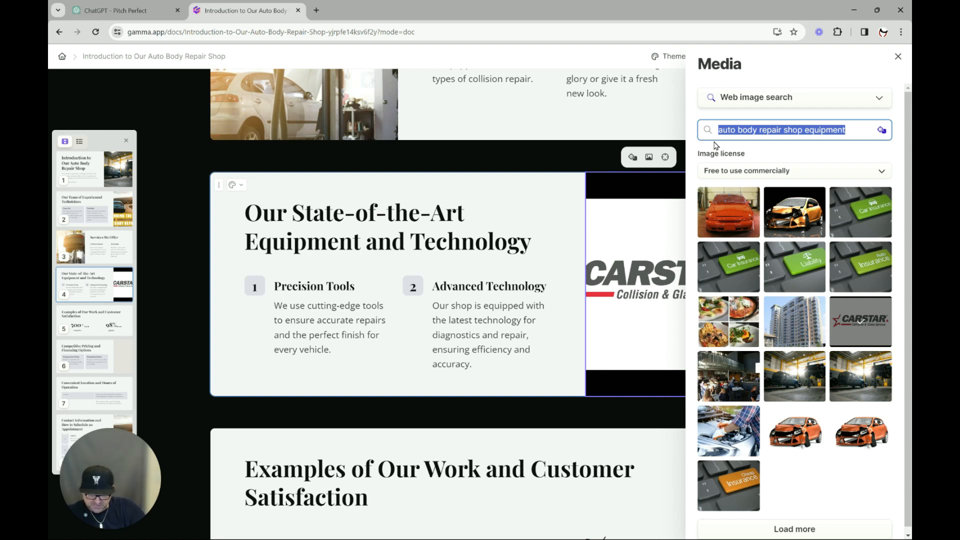
pyautogui.write('Mec')
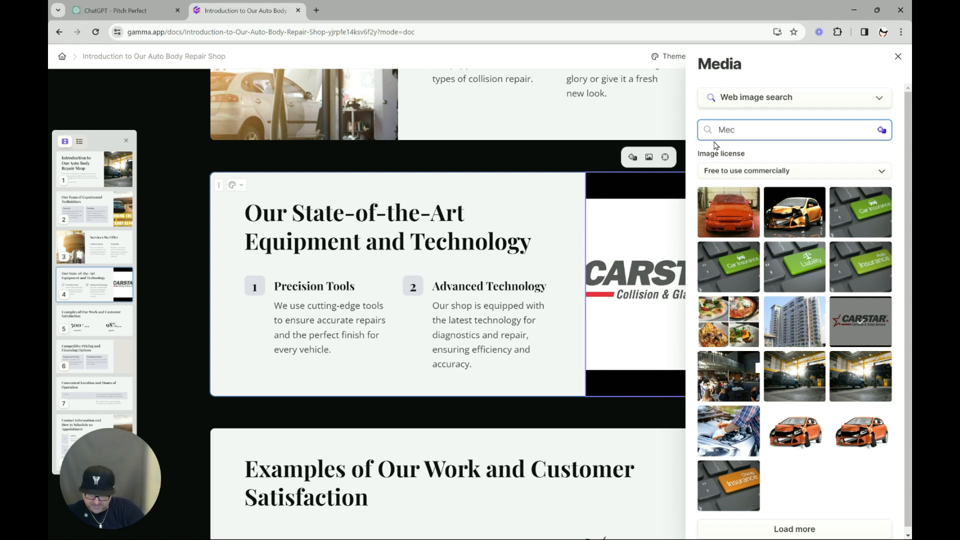
pyautogui.write('henic ')
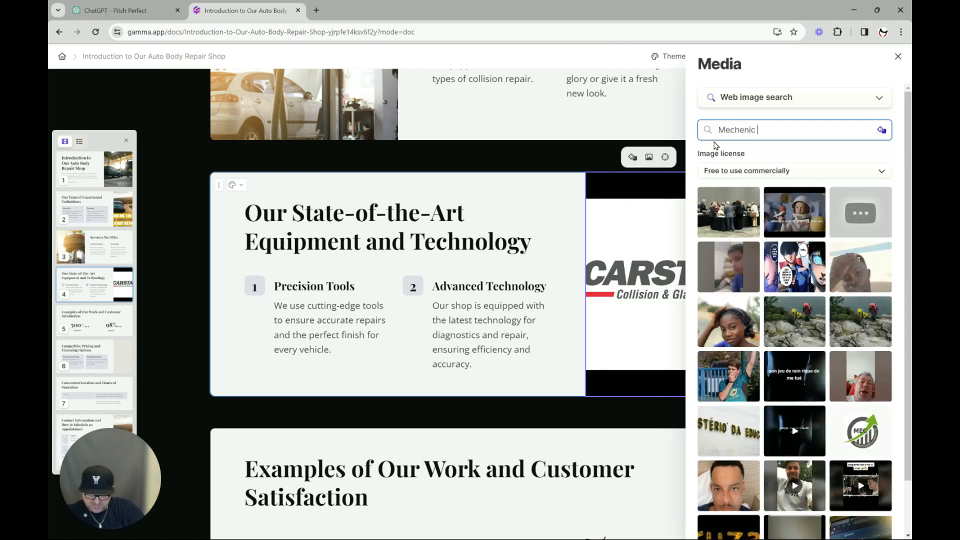
pyautogui.write('tools')
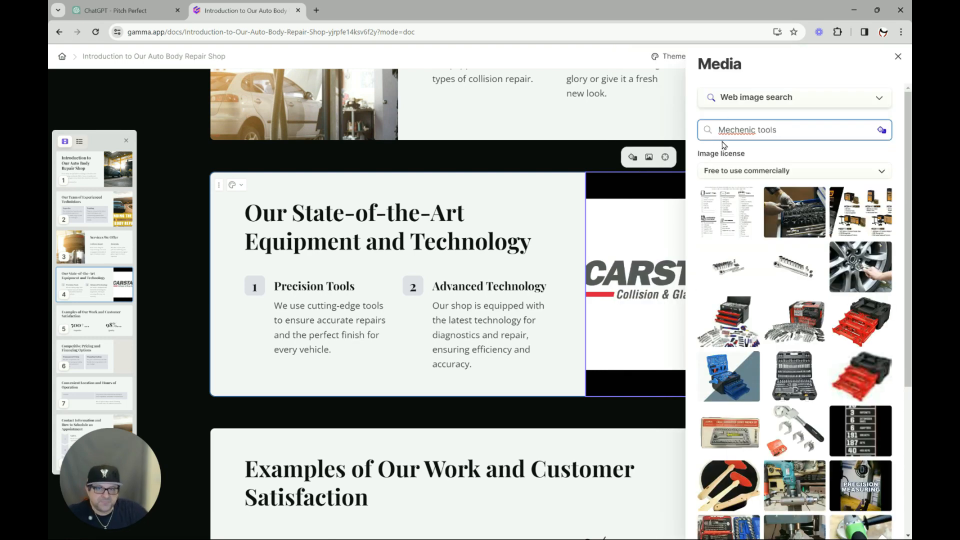
pyautogui.rightClick(732, 131)
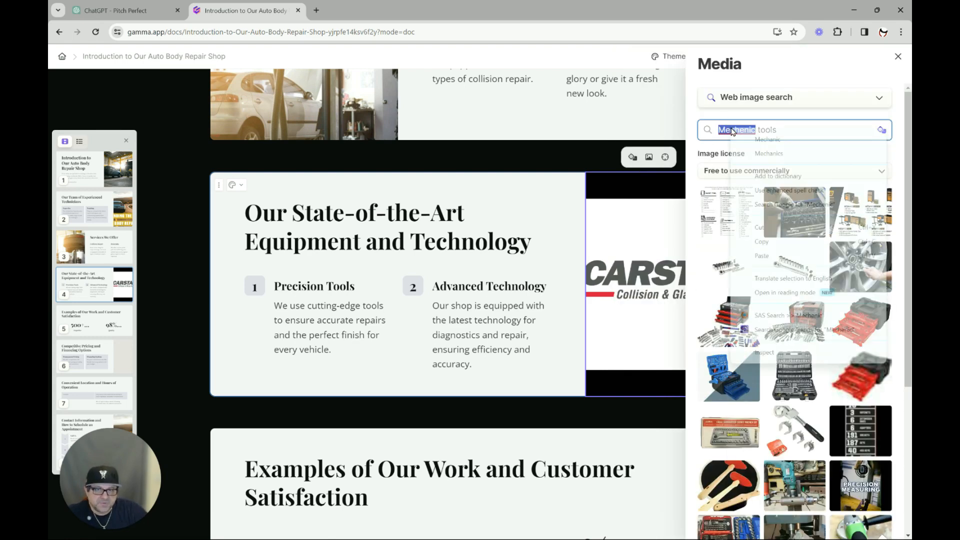
pyautogui.click(773, 144)
pyautogui.scroll(-3, 771, 261)
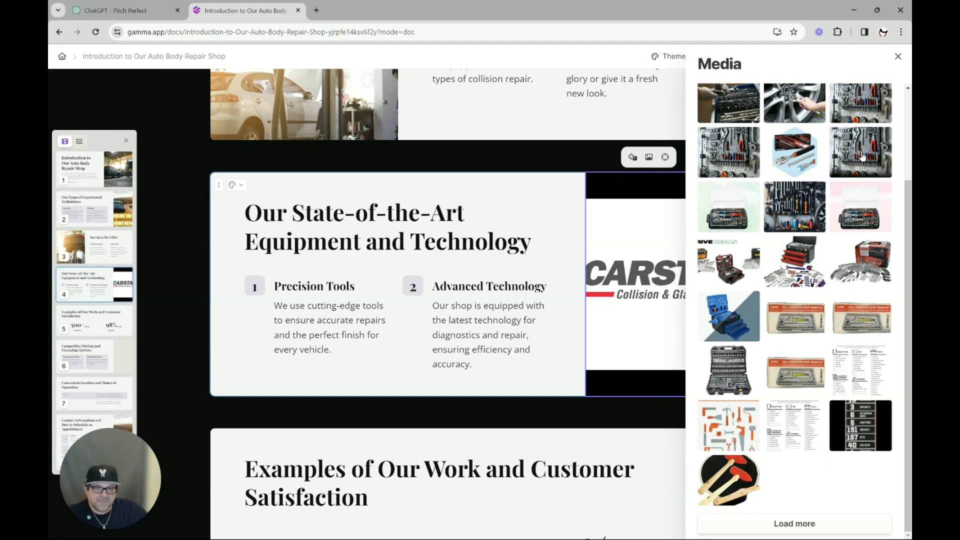
# - Use the photo of tools hanging on a wall panel as the equipment card's accent image and close the image choices
pyautogui.click(861, 155)
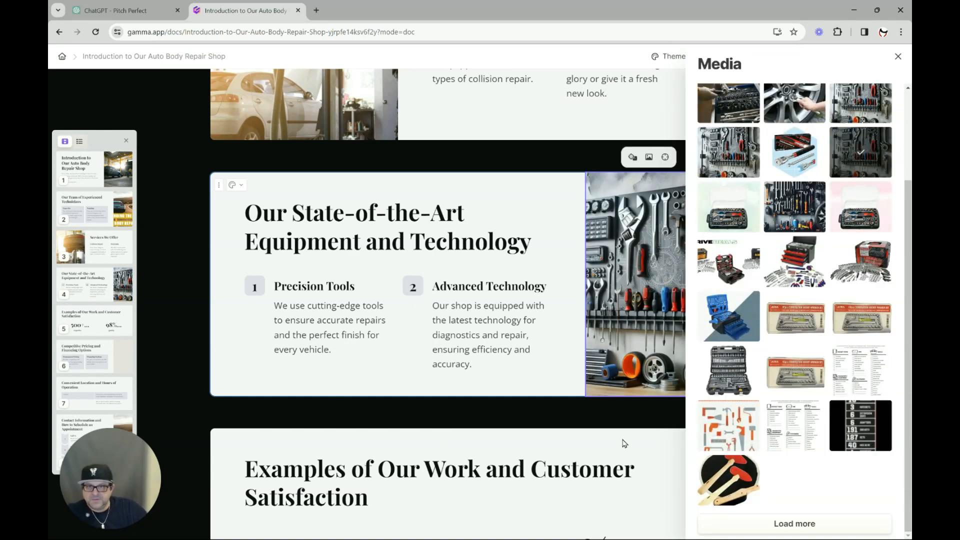
pyautogui.click(898, 56)
# - Review all the cards of the deck from the introduction to the contact information, checking their text and images
pyautogui.scroll(-2, 520, 295)
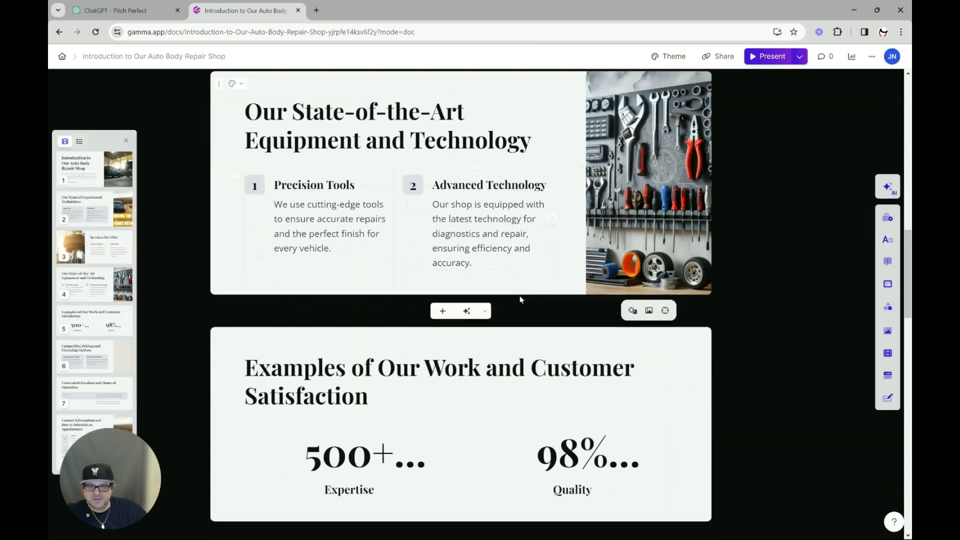
pyautogui.scroll(-5, 520, 299)
pyautogui.scroll(9, 518, 302)
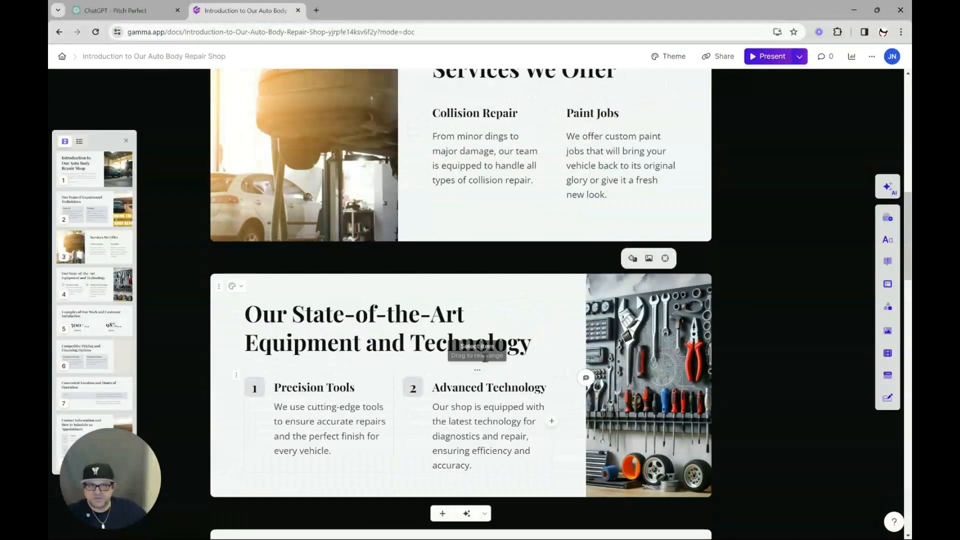
pyautogui.scroll(-8, 471, 272)
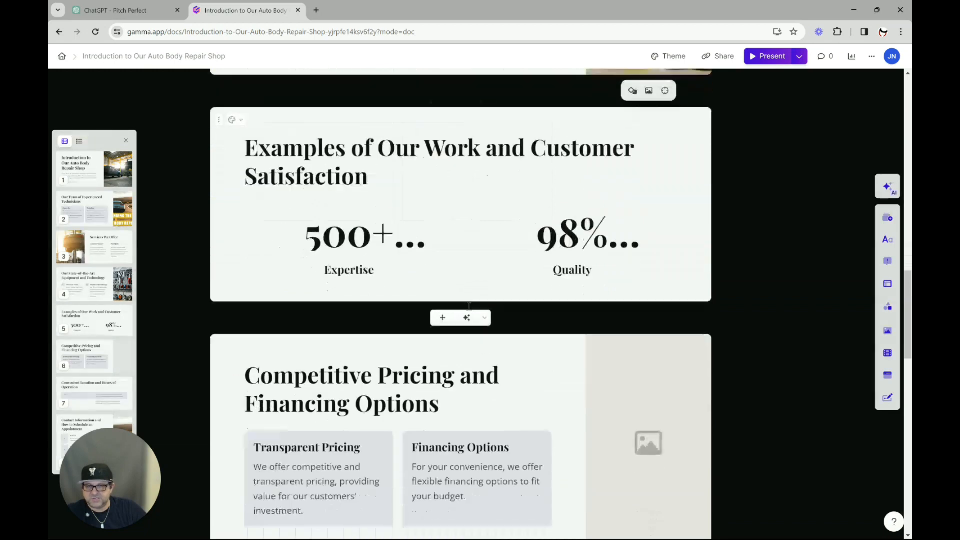
pyautogui.scroll(-2, 469, 306)
pyautogui.scroll(7, 470, 304)
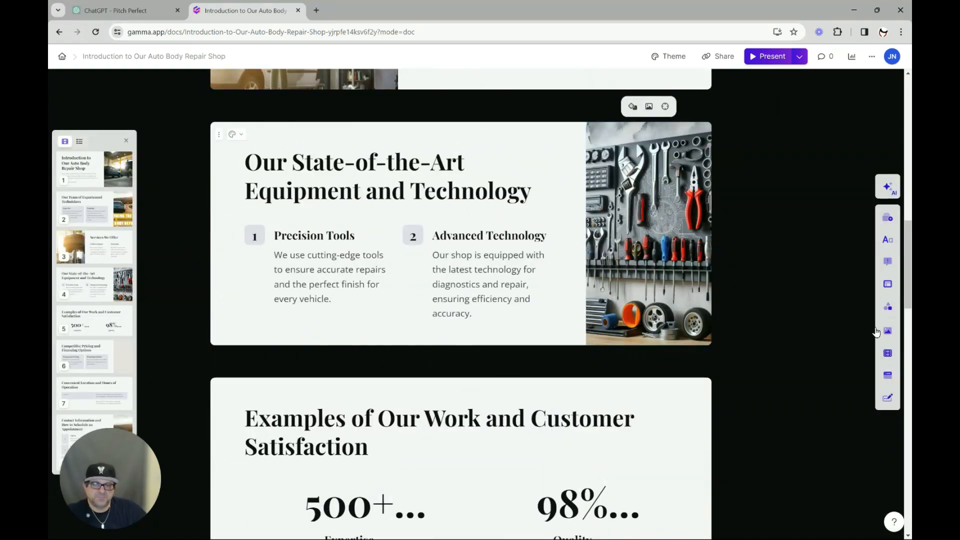
pyautogui.scroll(15, 825, 331)
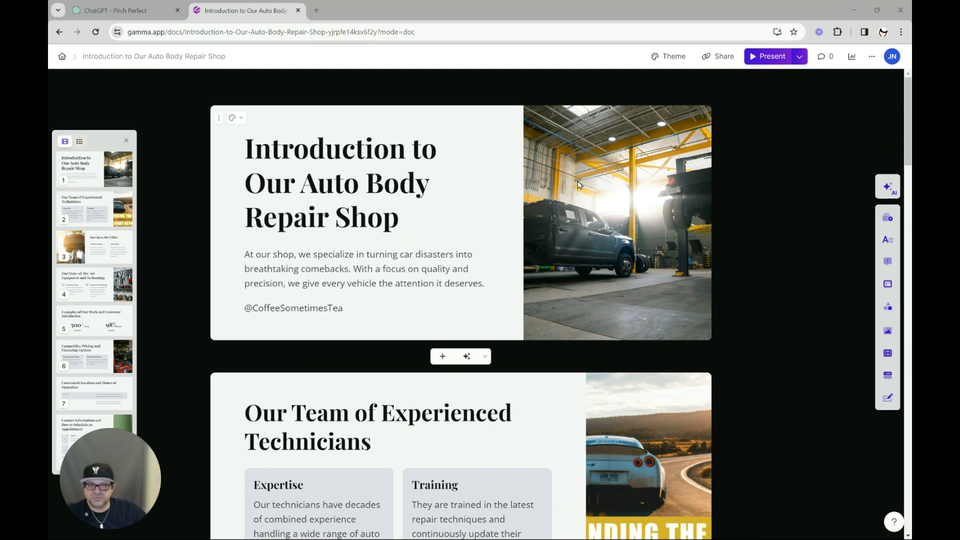
pyautogui.scroll(-4, 580, 183)
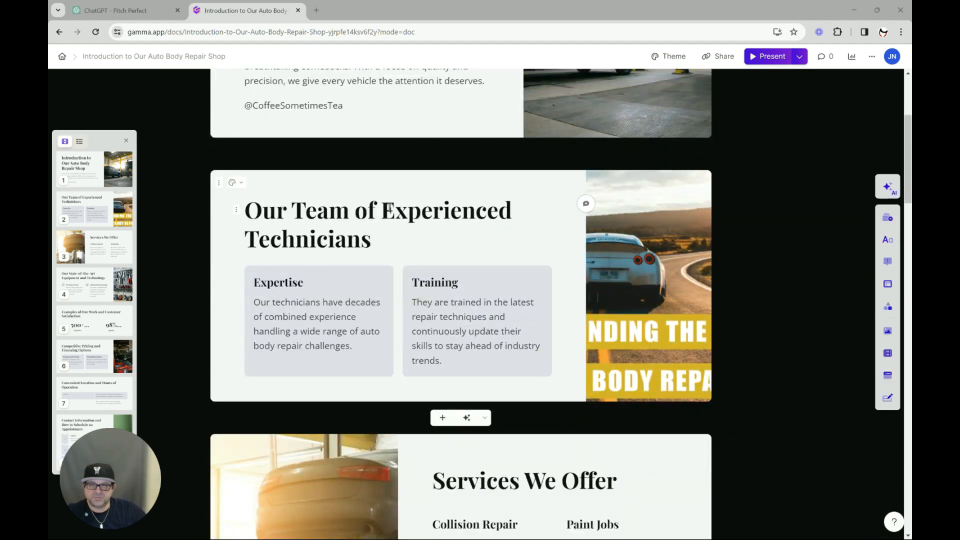
pyautogui.scroll(-3, 495, 252)
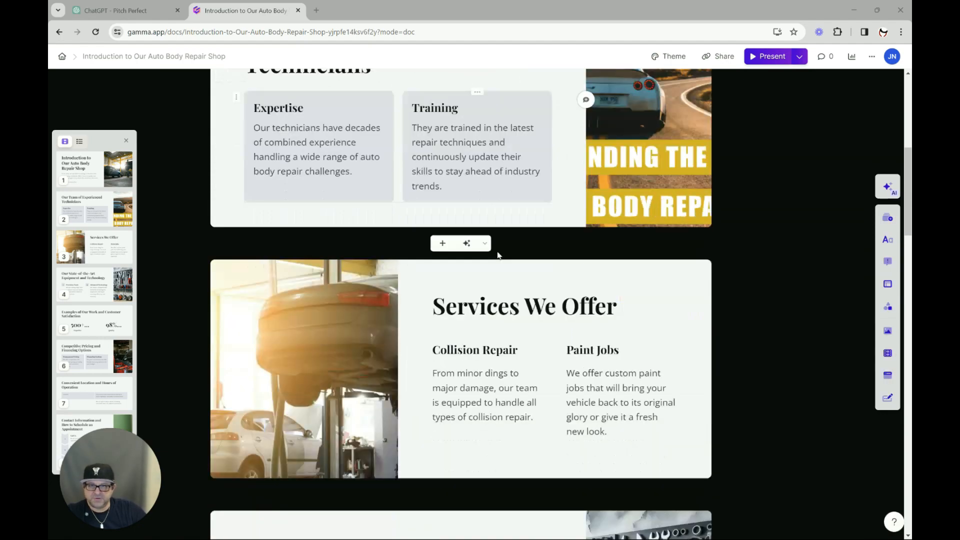
pyautogui.scroll(-10, 498, 255)
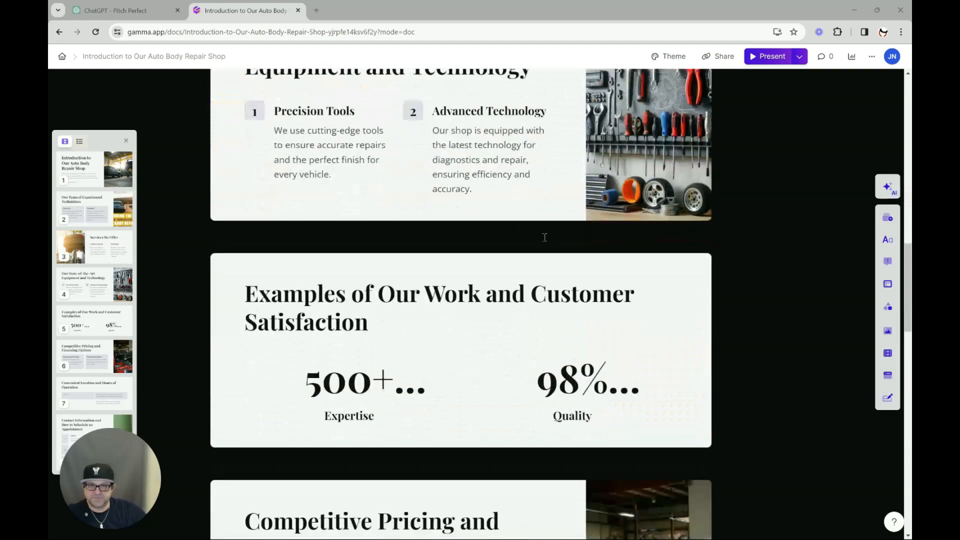
pyautogui.scroll(-12, 545, 237)
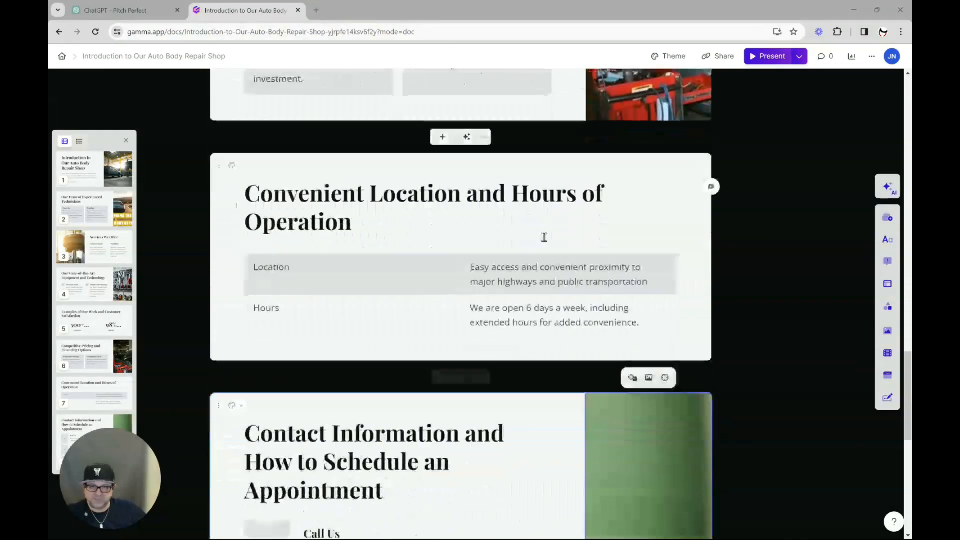
pyautogui.scroll(-10, 544, 238)
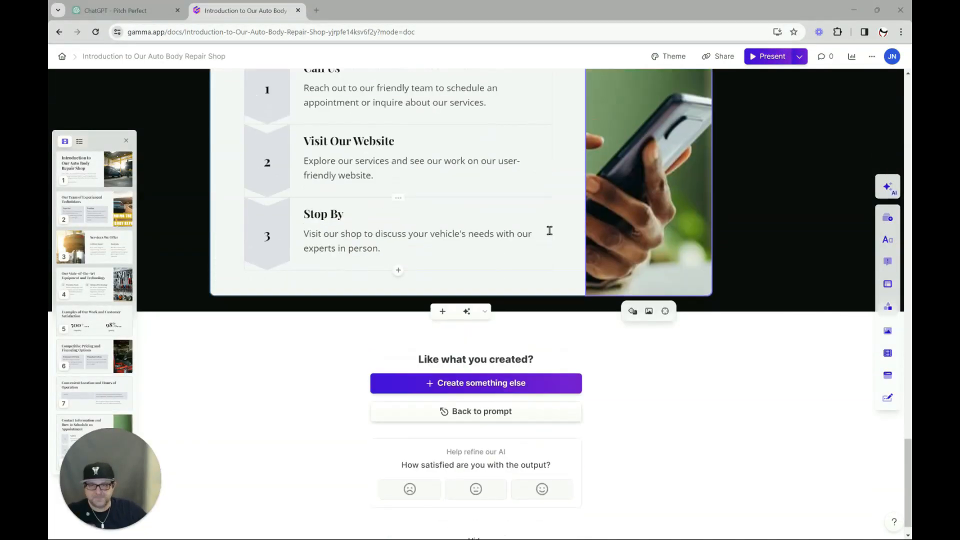
pyautogui.scroll(20, 549, 230)
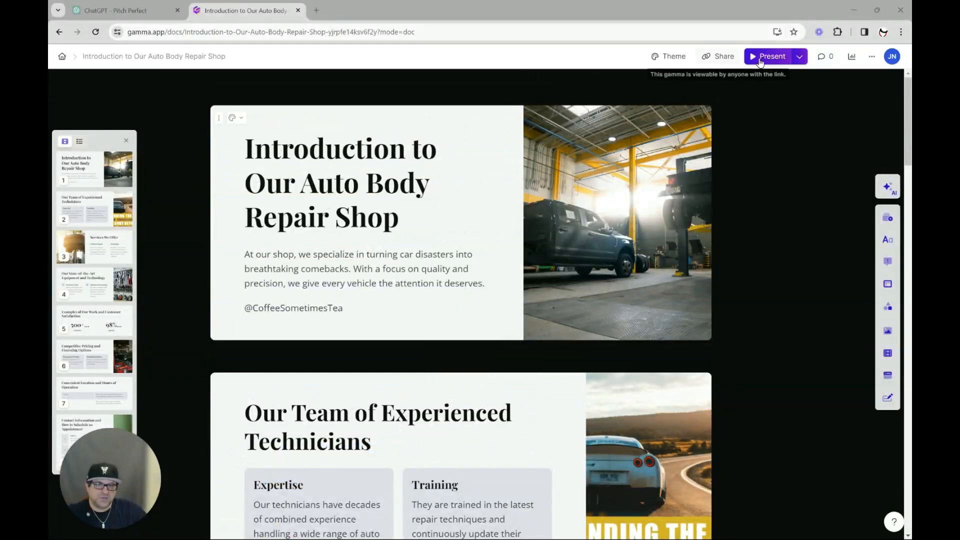
# - Present the deck and advance through every card up to "Contact Information and How to Schedule an Appointment"
pyautogui.click(759, 57)
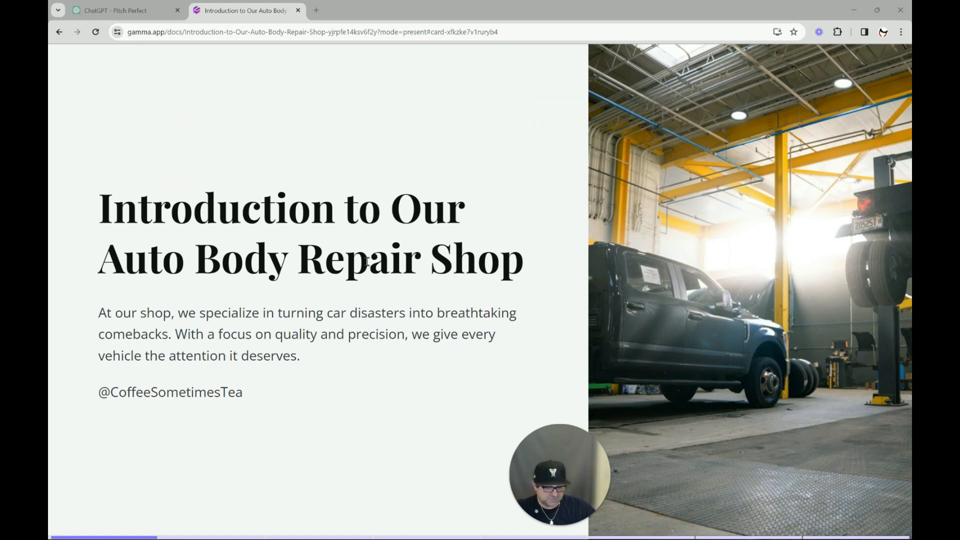
pyautogui.press('Right')
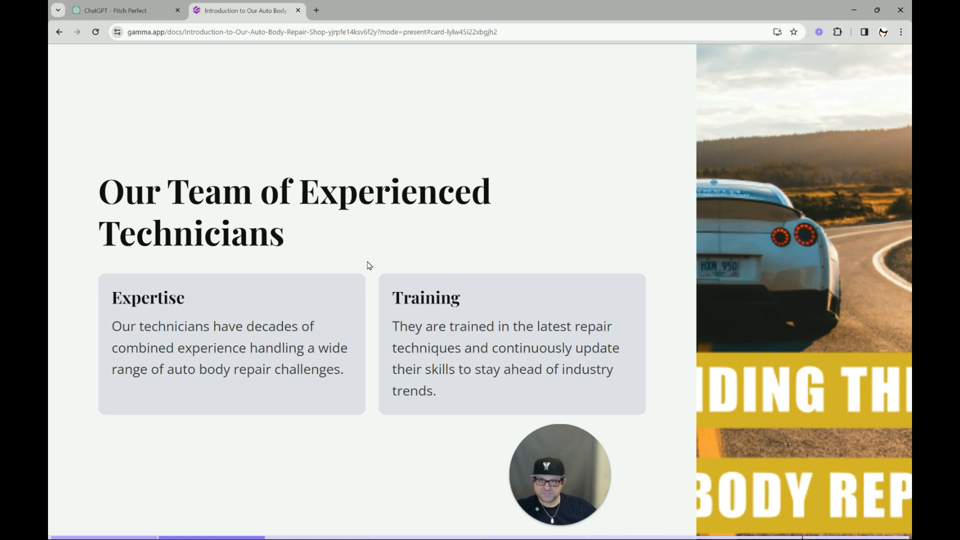
pyautogui.press('Right')
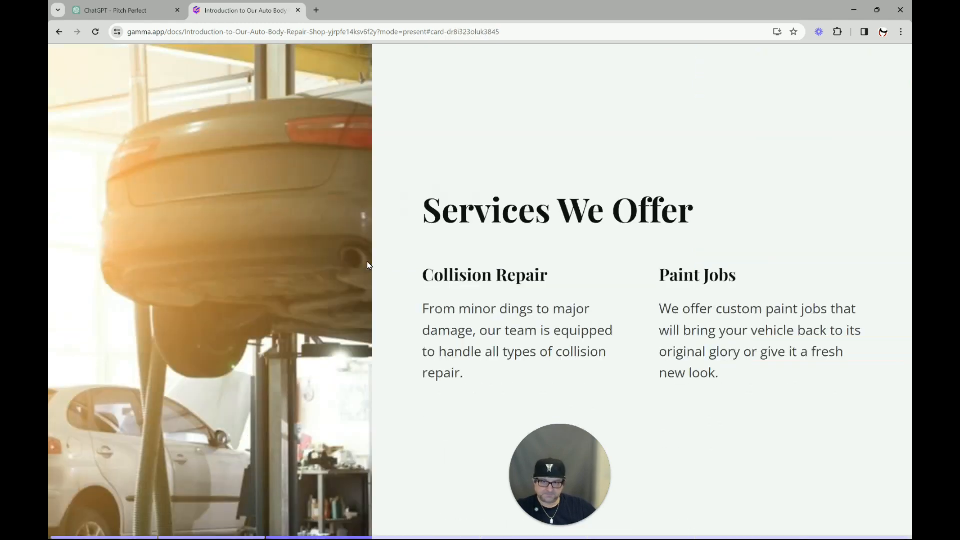
pyautogui.press('Right')
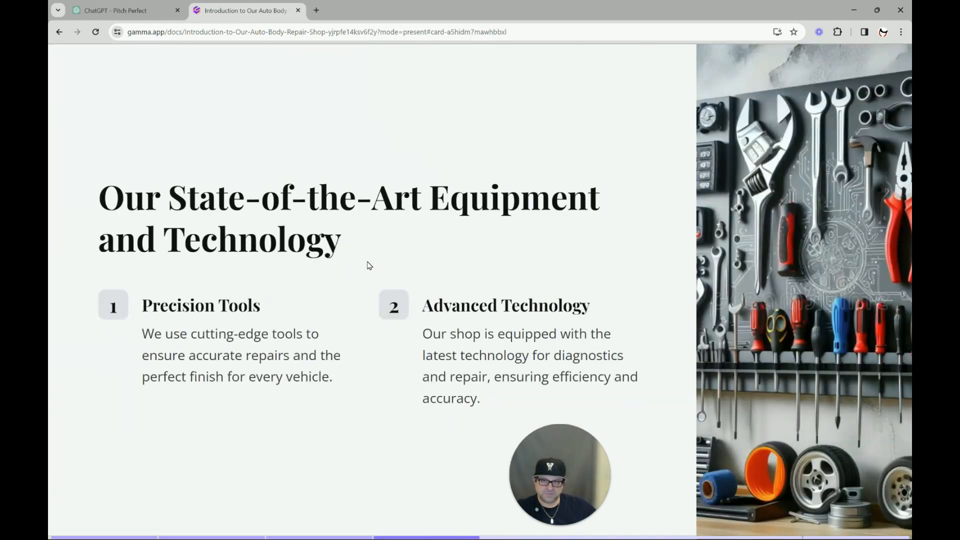
pyautogui.press('Right')
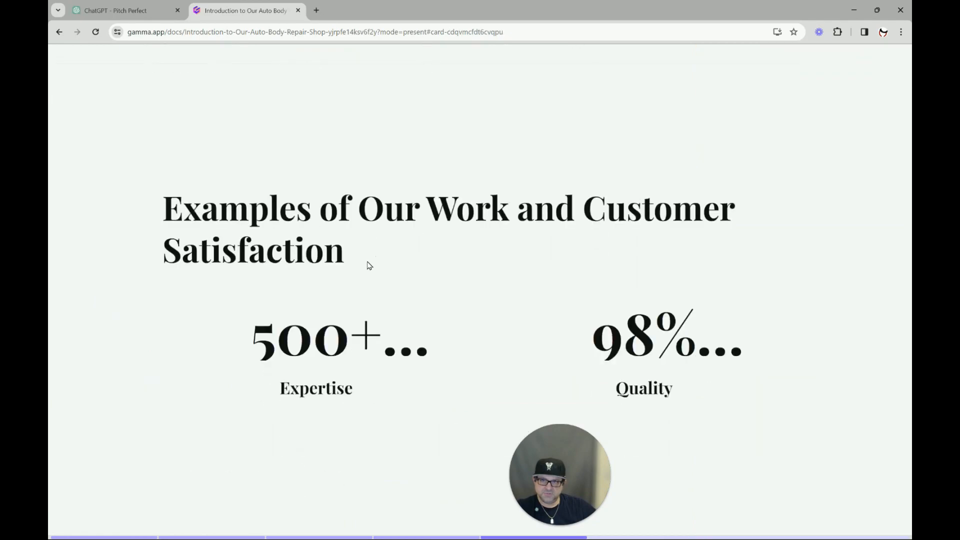
pyautogui.press('Right')
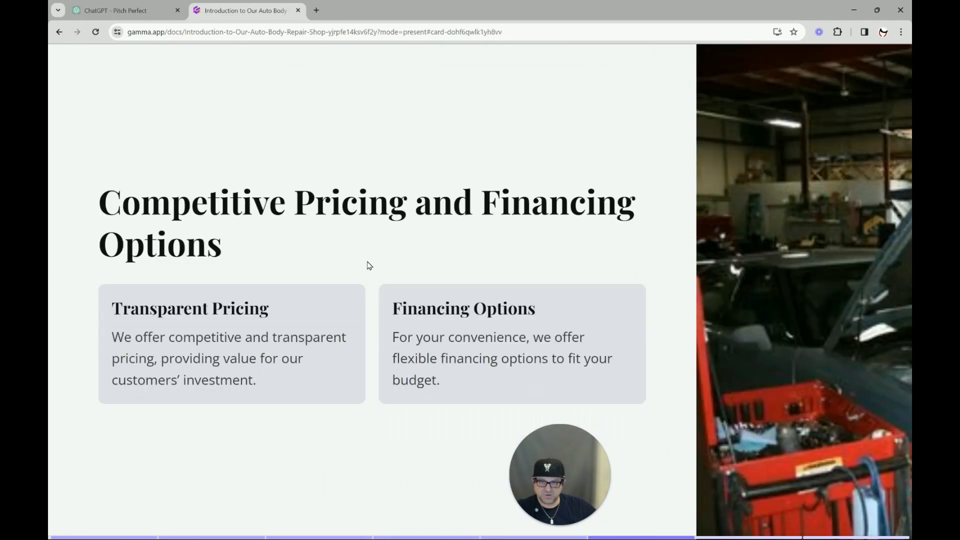
pyautogui.press('Right')
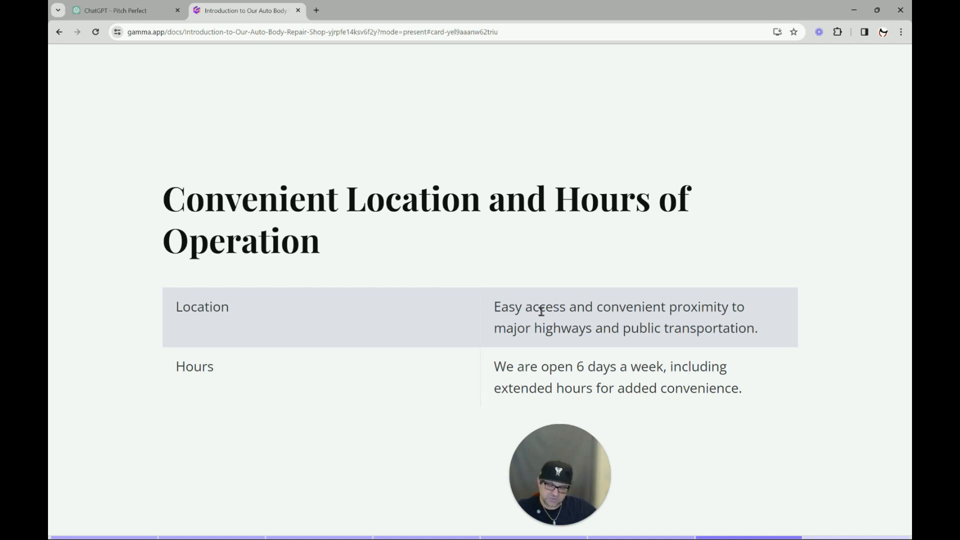
pyautogui.press('Right')
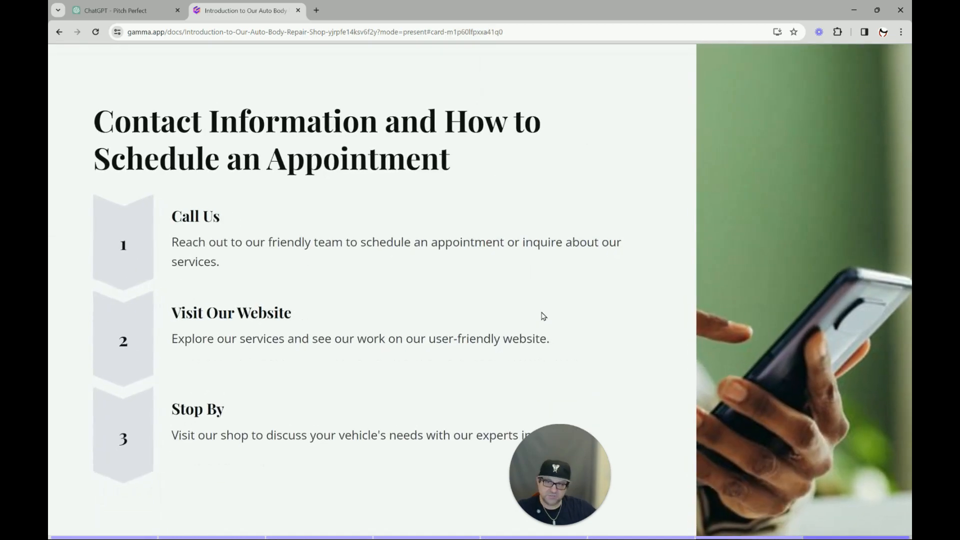
# - Go back through the presentation to the introduction card, and advance once more to "Our Team of Experienced Technicians"
pyautogui.press('Left')
pyautogui.press('Left')
pyautogui.press('Left')
pyautogui.press('Left')
pyautogui.press('Left')
pyautogui.press('Left')
pyautogui.press('Left')
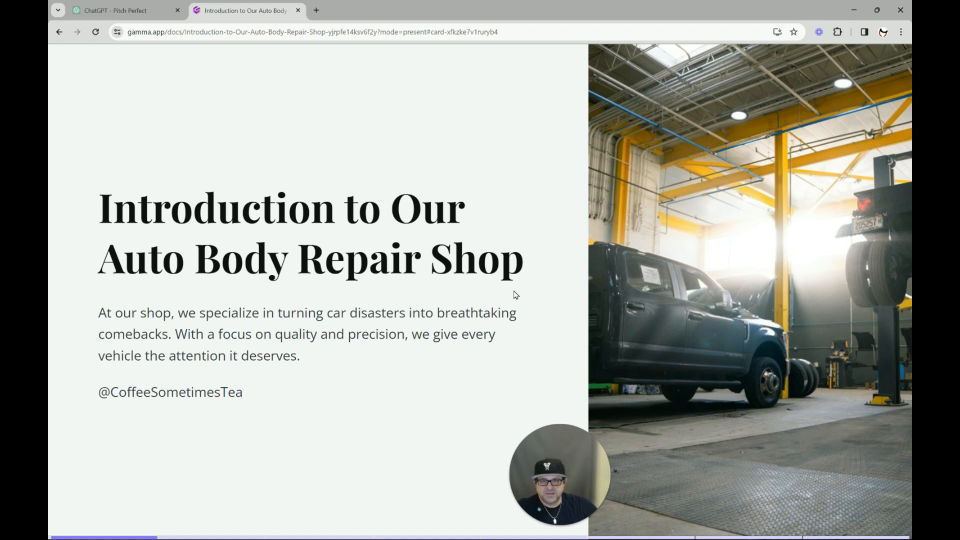
pyautogui.press('Right')
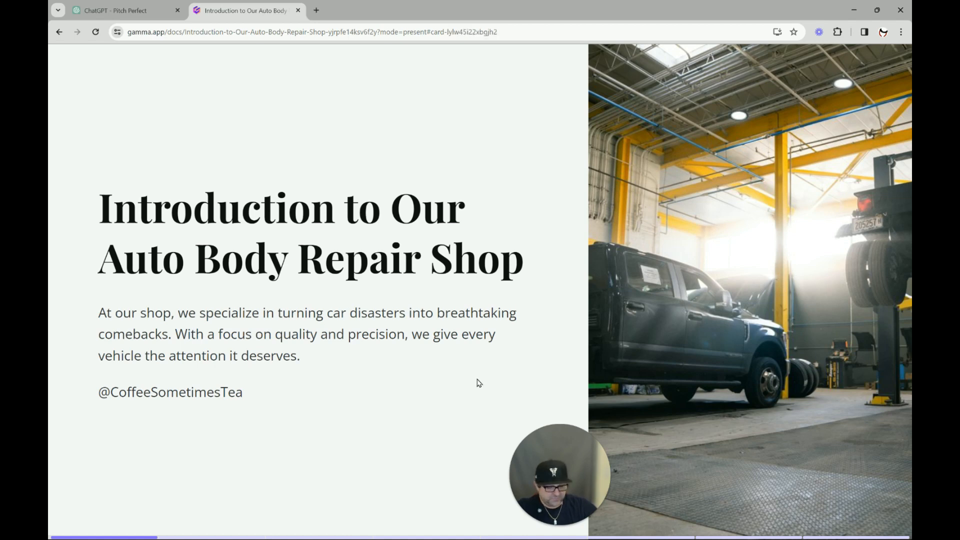